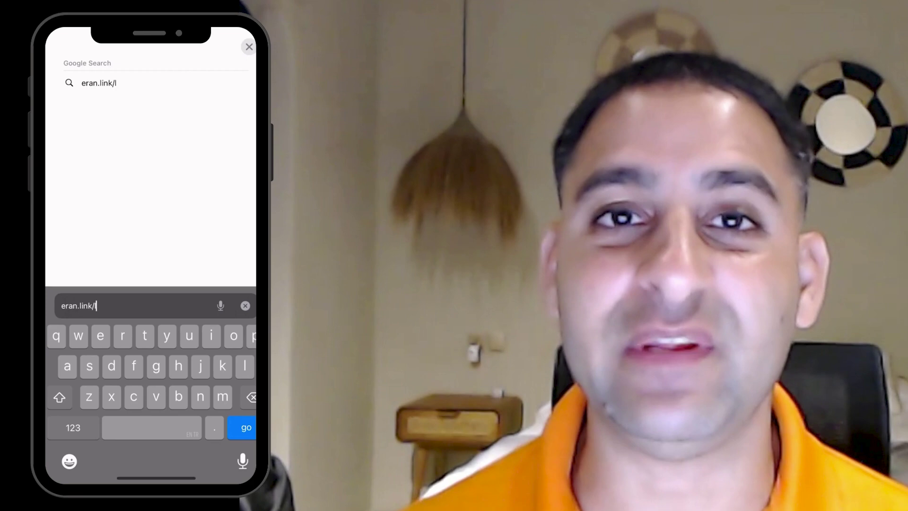
- Sign up for the free checklist with a Gmail address and read the 'The no hype approach' email
{"action": "key", "text": "Return"}
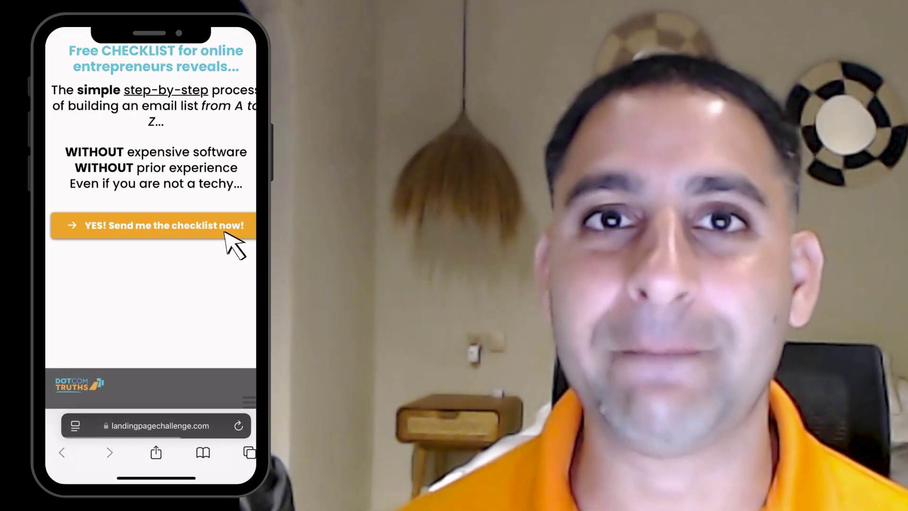
{"action": "left_click", "coordinate": [226, 232]}
{"action": "left_click", "coordinate": [142, 191]}
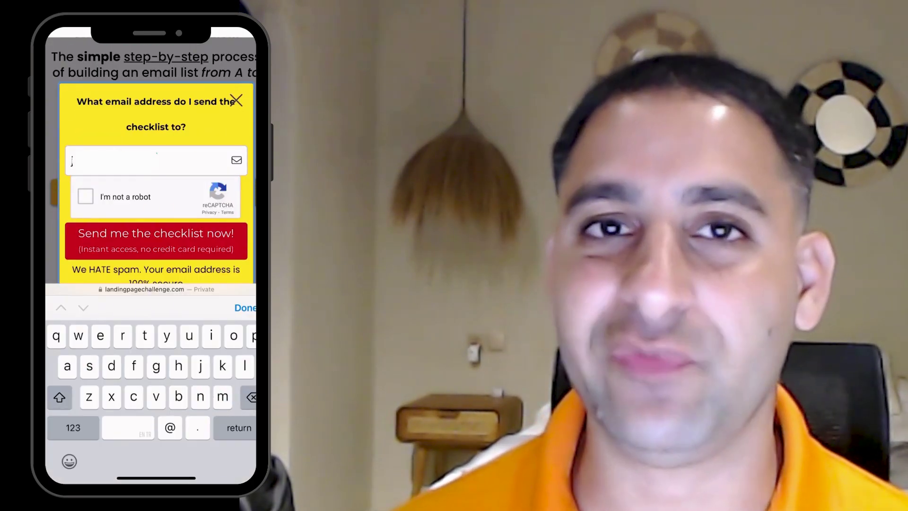
{"action": "type", "text": "@gmail.com"}
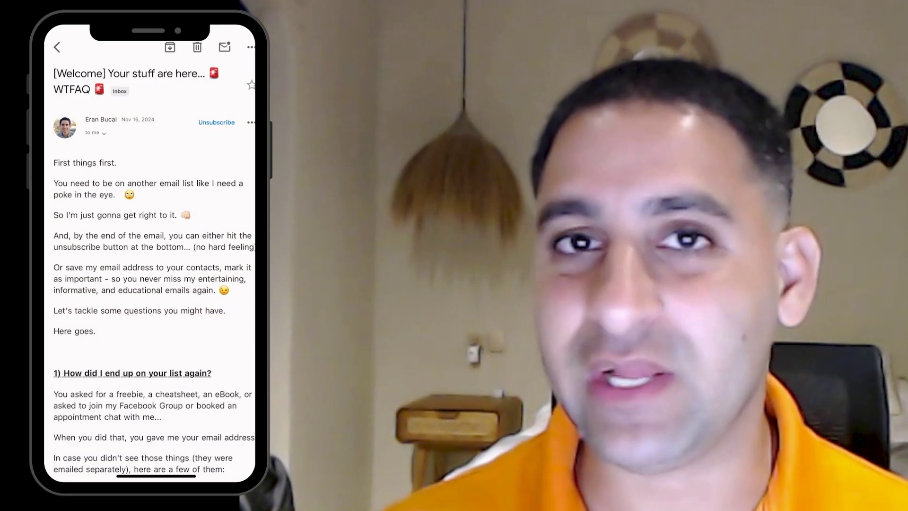
{"action": "scroll", "coordinate": [150, 265], "scroll_direction": "down", "scroll_amount": 10}
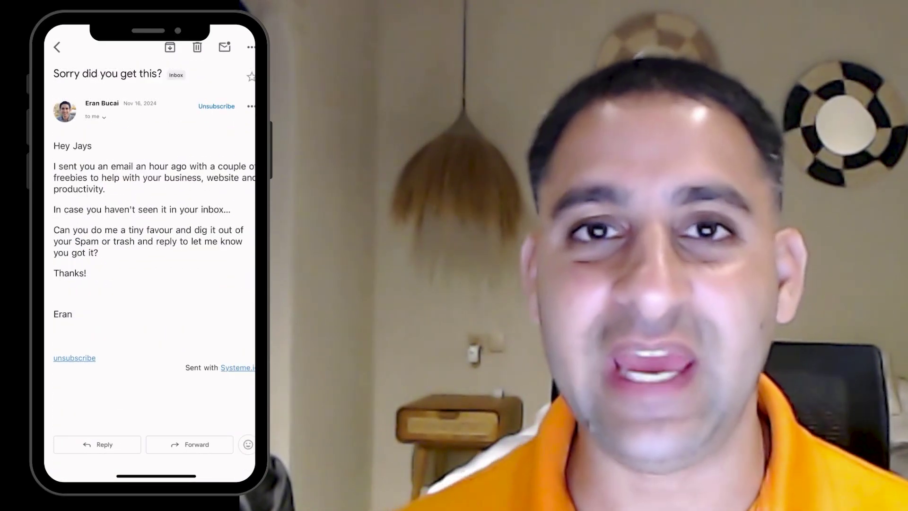
{"action": "scroll", "coordinate": [150, 265], "scroll_direction": "down", "scroll_amount": 2}
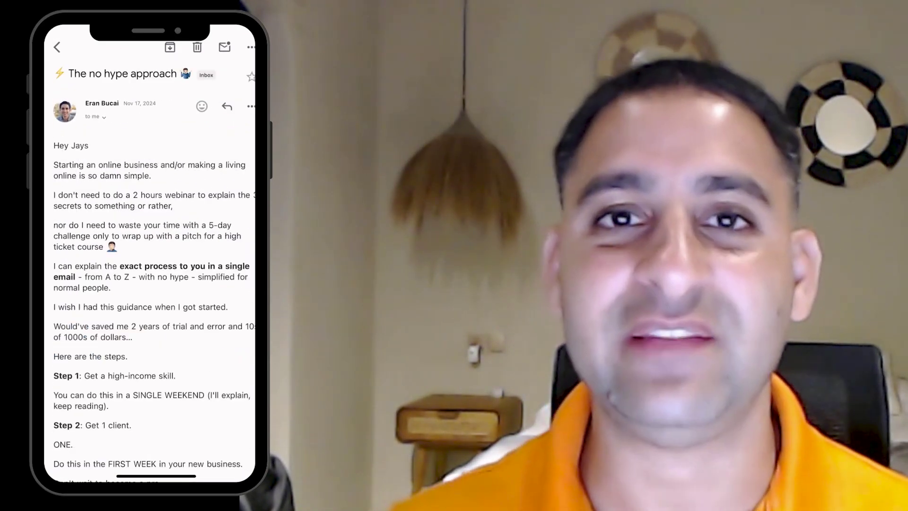
- Scroll the Welcome Sequence Templates campaign, then open the Emails menu for Campaigns
{"action": "scroll", "coordinate": [150, 265], "scroll_direction": "down", "scroll_amount": 15}
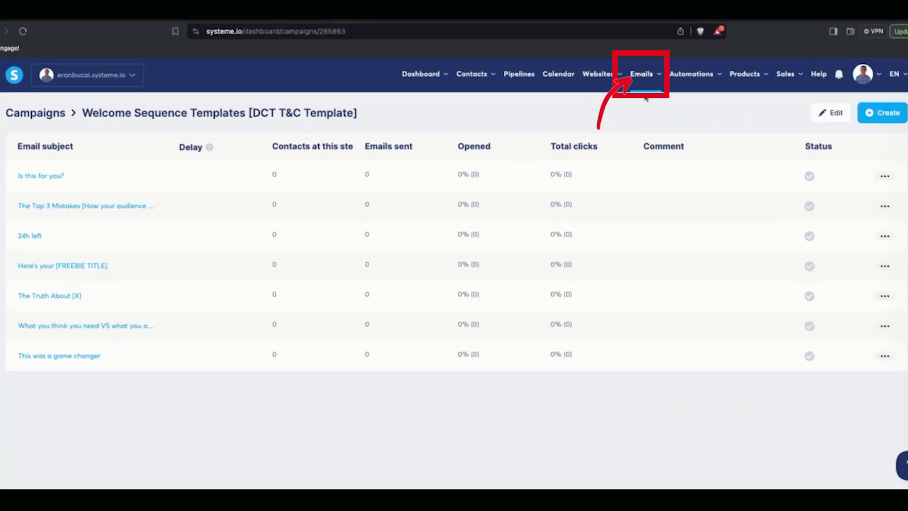
{"action": "left_click", "coordinate": [646, 89]}
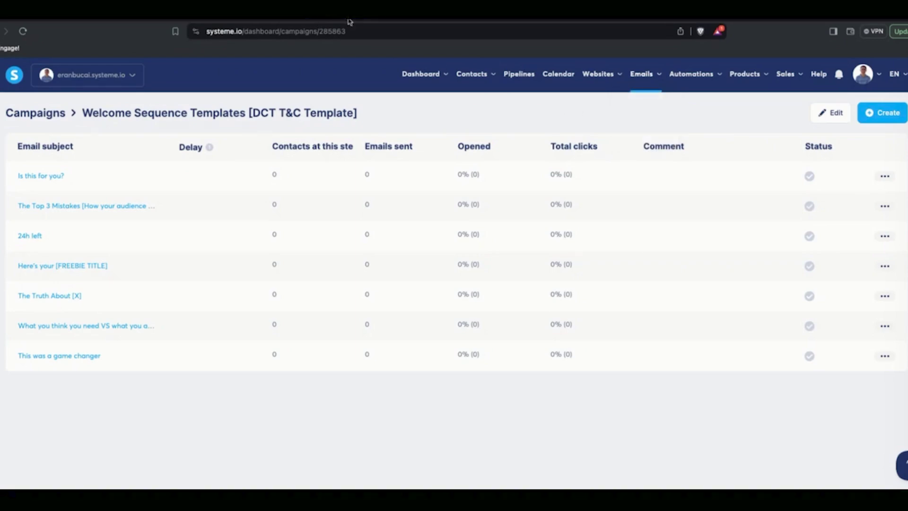
- Create campaign 'Email Sequence Demo' with the contact sender and an XYZ lead-magnet description
{"action": "key", "text": "alt+Left"}
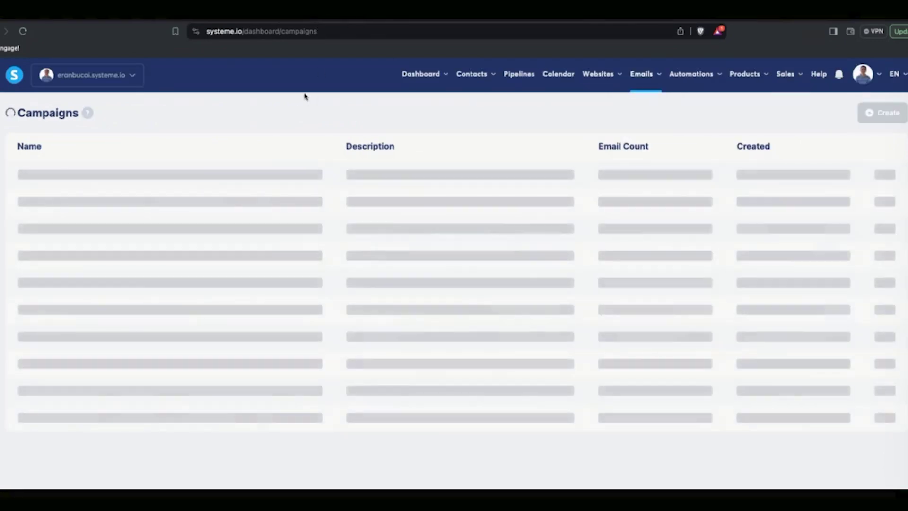
{"action": "left_click", "coordinate": [851, 94]}
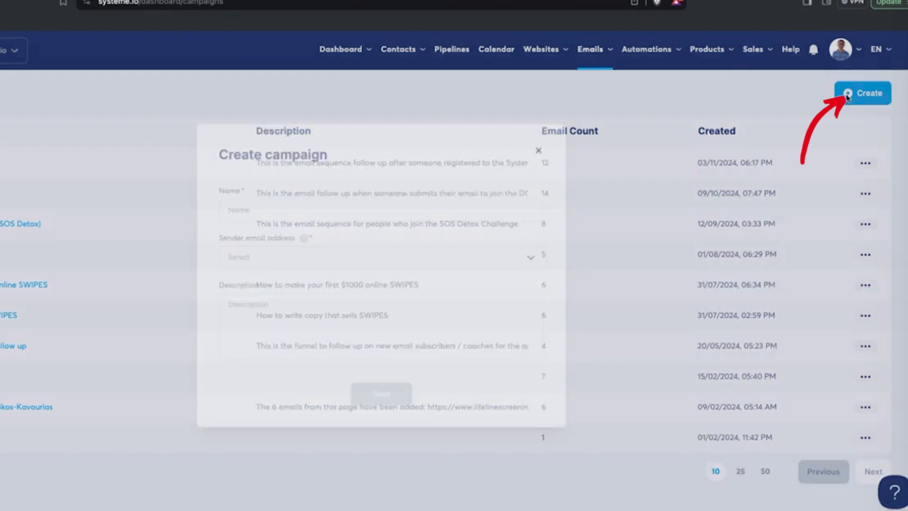
{"action": "left_click", "coordinate": [343, 203]}
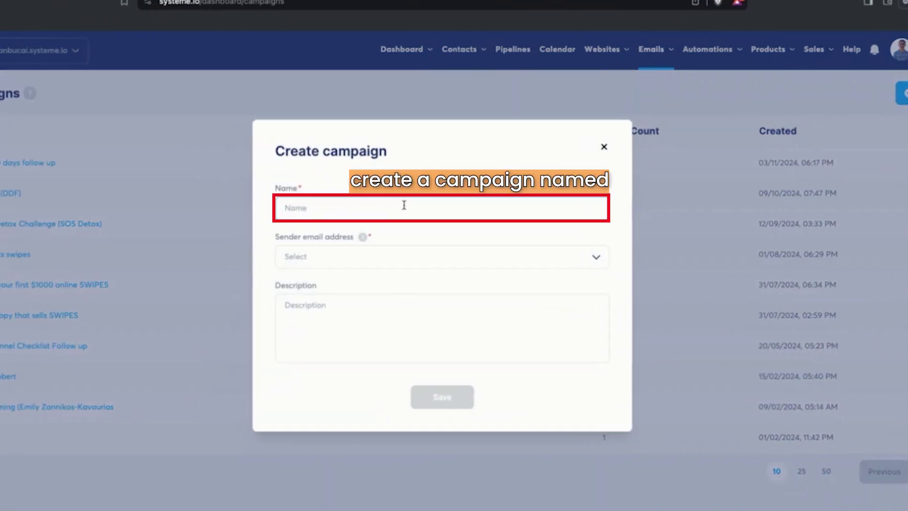
{"action": "type", "text": "Email Sequence Demo"}
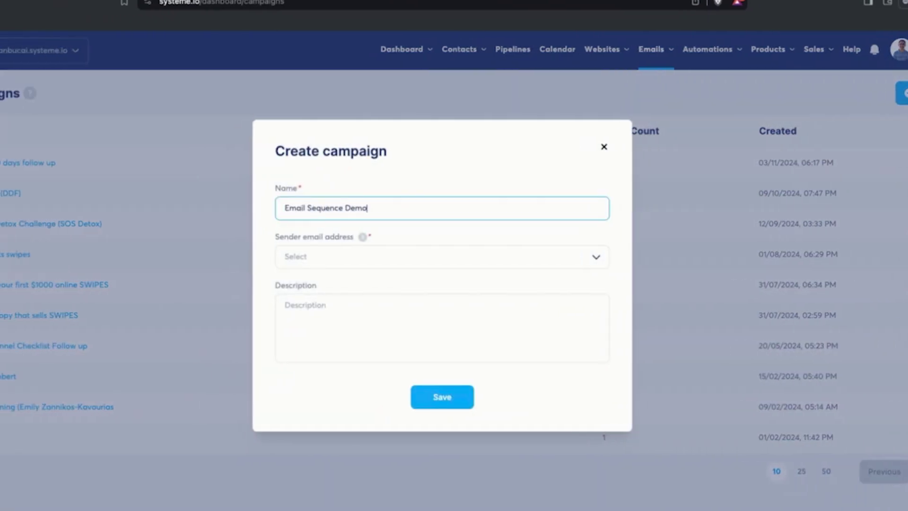
{"action": "left_click", "coordinate": [439, 264]}
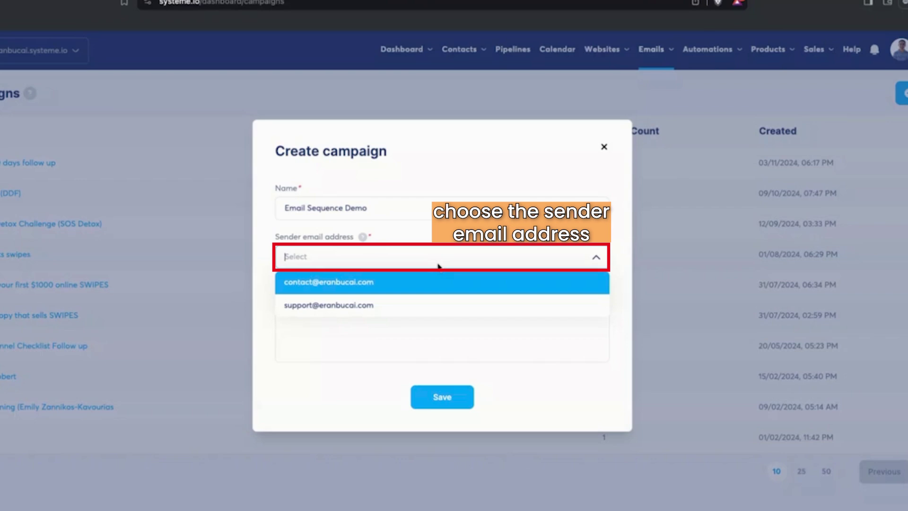
{"action": "left_click", "coordinate": [416, 283]}
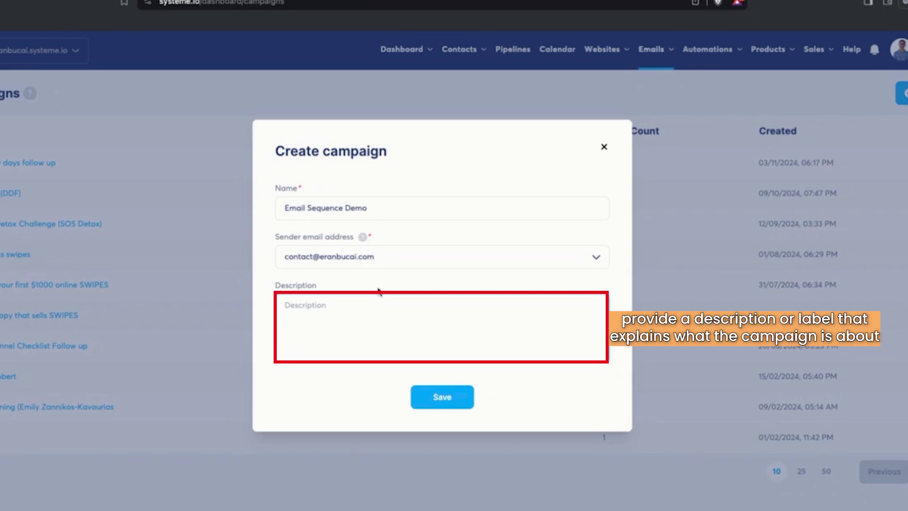
{"action": "left_click", "coordinate": [378, 291]}
{"action": "type", "text": "This is the email sequence after someone do"}
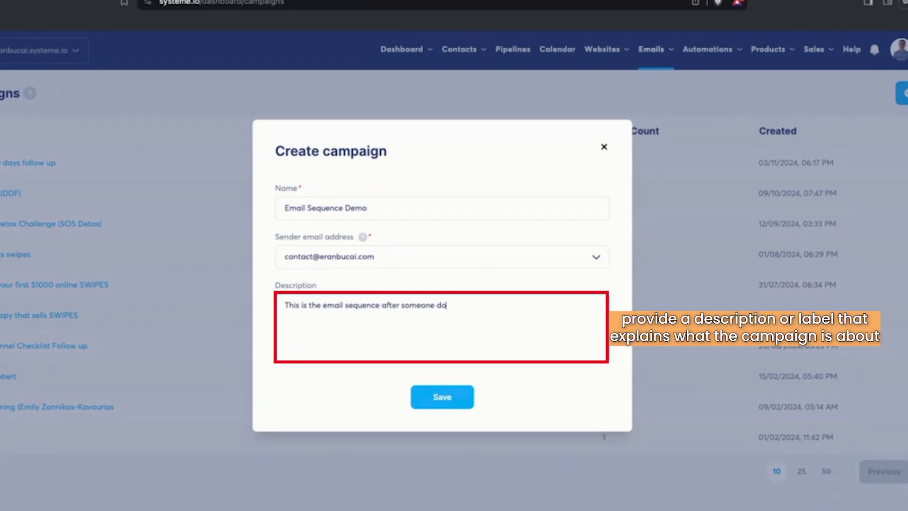
{"action": "type", "text": "wnloads XYZ lead m"}
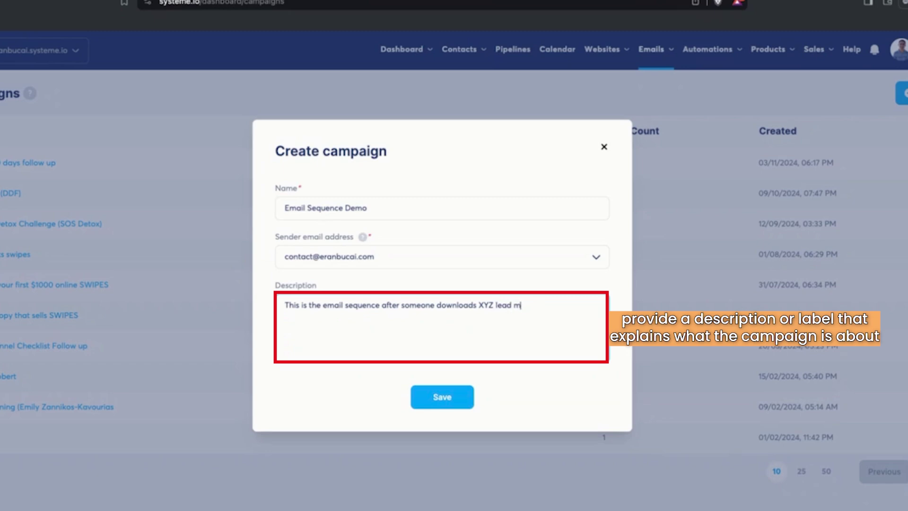
{"action": "type", "text": "agnet"}
{"action": "left_click", "coordinate": [461, 397]}
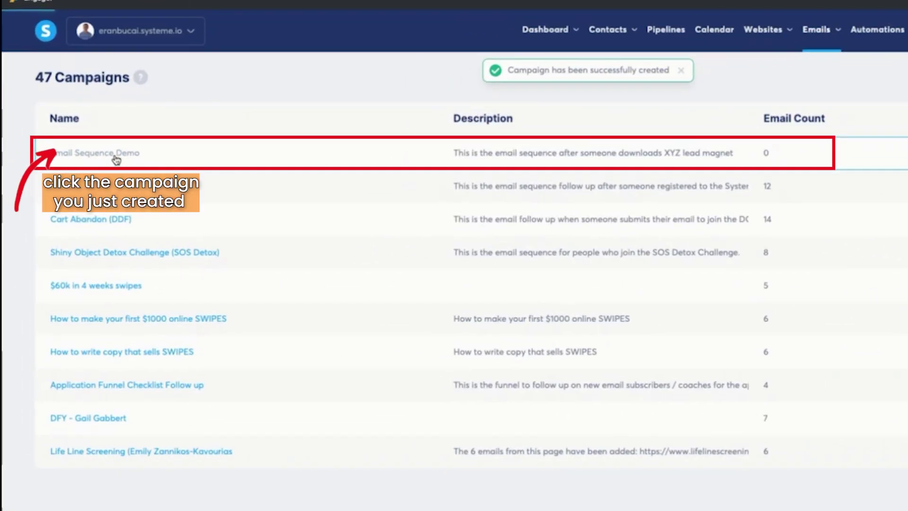
- Open Email Sequence Demo and create its first step, subject 'Email #1', in the classic editor
{"action": "left_click", "coordinate": [72, 176]}
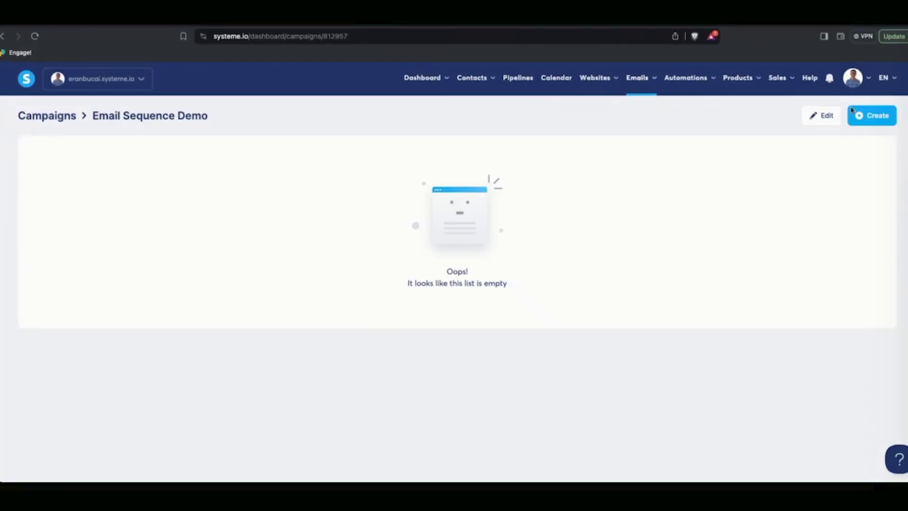
{"action": "left_click", "coordinate": [856, 115]}
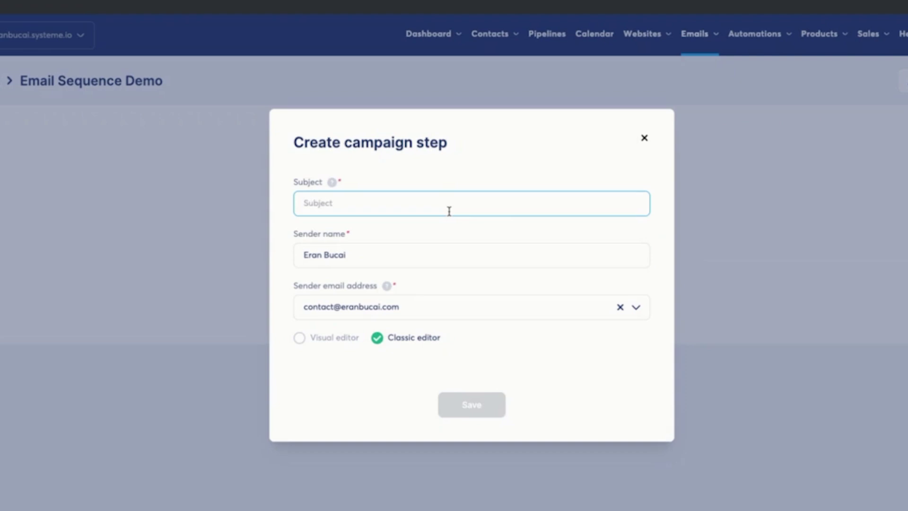
{"action": "type", "text": "Email #1"}
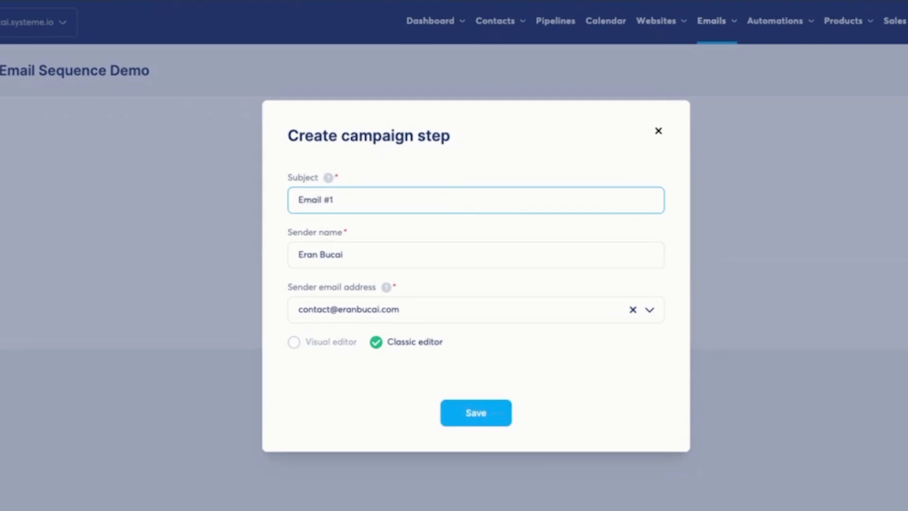
{"action": "left_click_drag", "start_coordinate": [384, 194], "coordinate": [220, 196]}
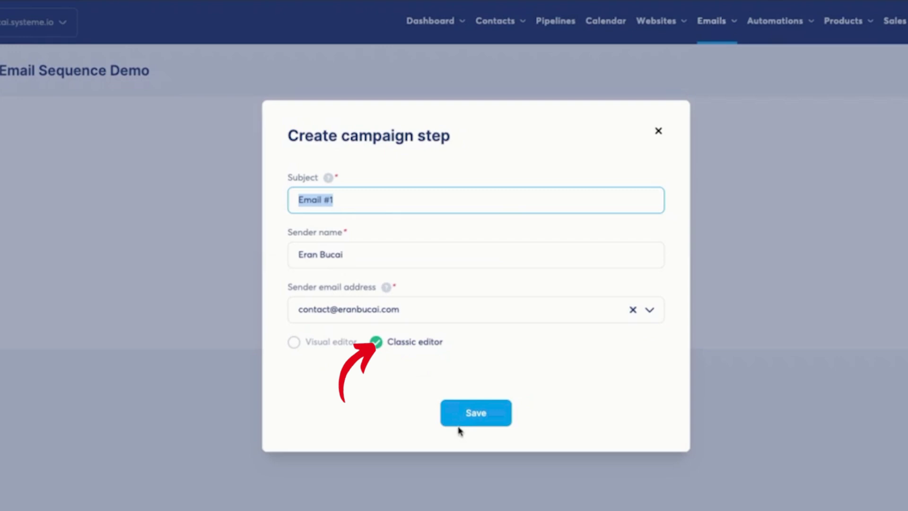
{"action": "left_click", "coordinate": [492, 420]}
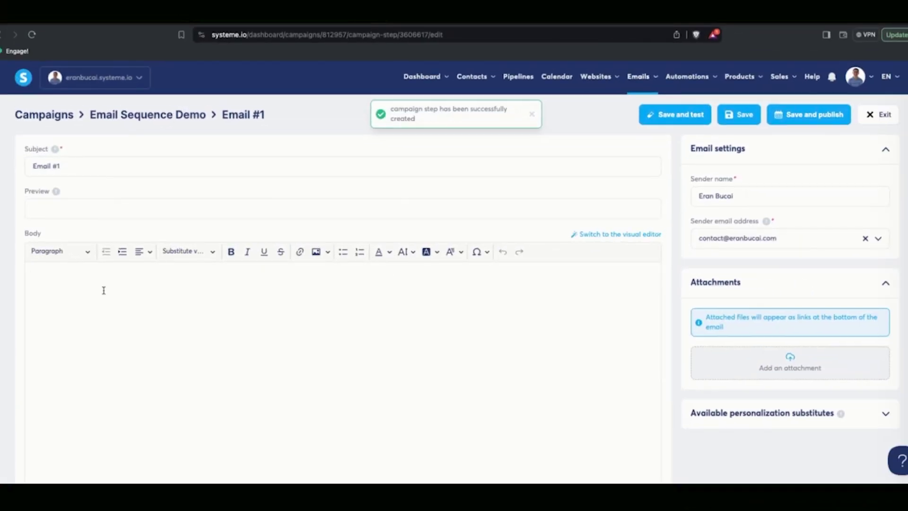
- Write the Email #1 body as 'Hey {first_name}' above 'Text email etc'
{"action": "left_click", "coordinate": [104, 290]}
{"action": "type", "text": "Text email etc"}
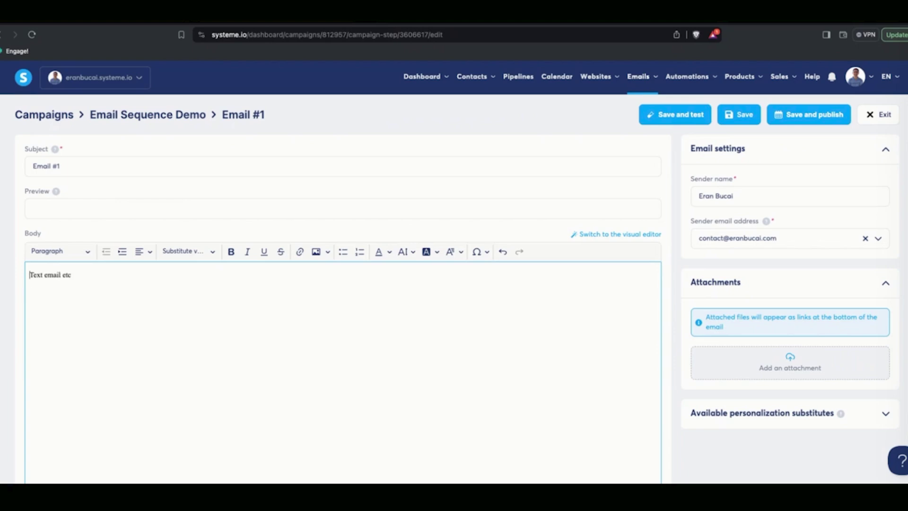
{"action": "key", "text": "Return"}
{"action": "type", "text": "Hey"}
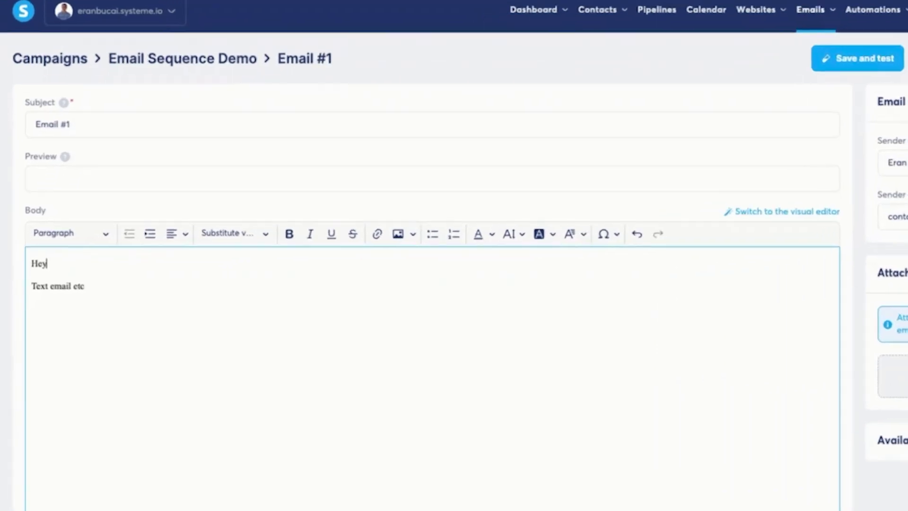
{"action": "left_click", "coordinate": [260, 235]}
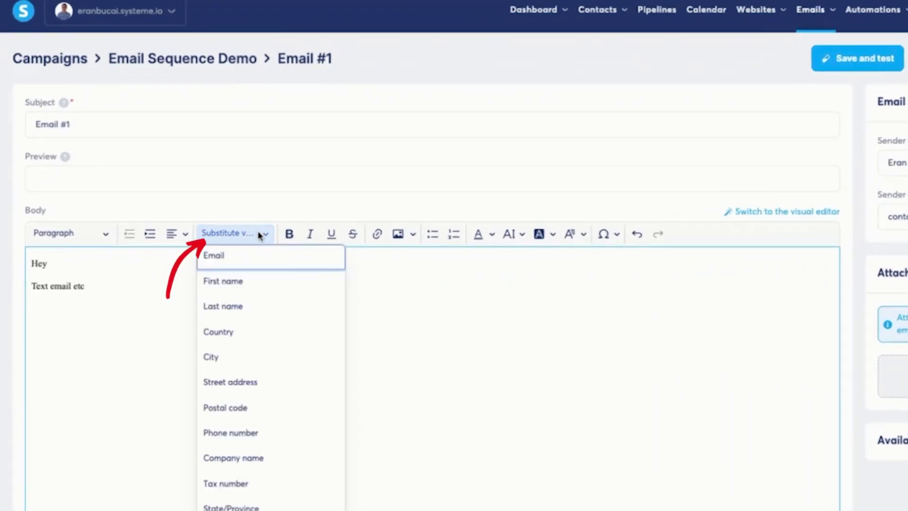
{"action": "left_click", "coordinate": [239, 280]}
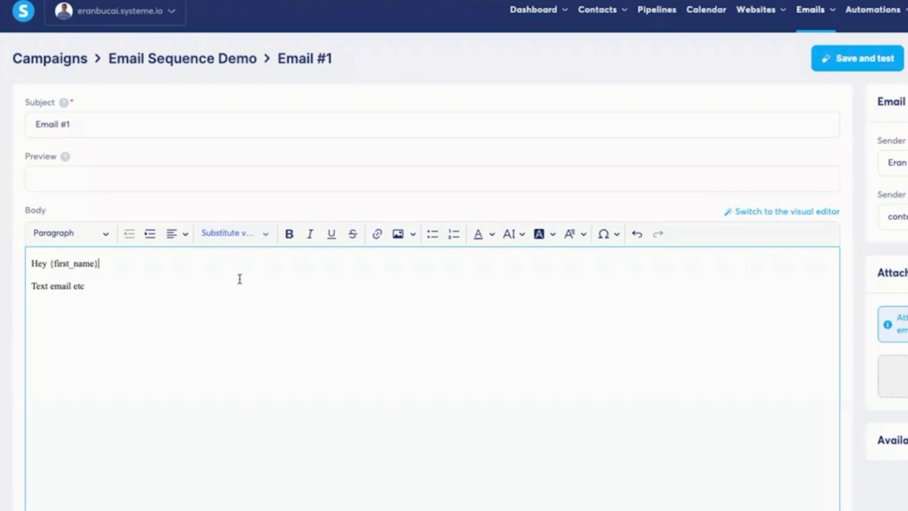
{"action": "left_click_drag", "start_coordinate": [98, 263], "coordinate": [50, 263]}
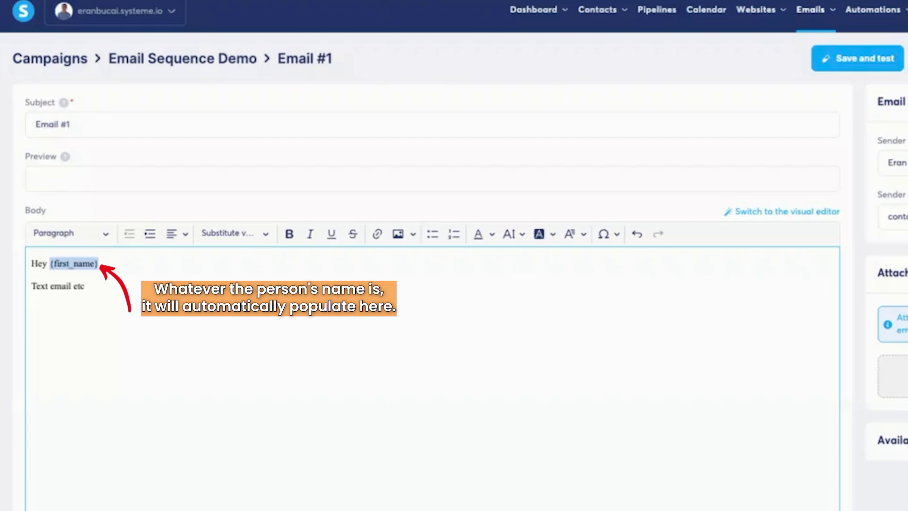
{"action": "left_click", "coordinate": [102, 264]}
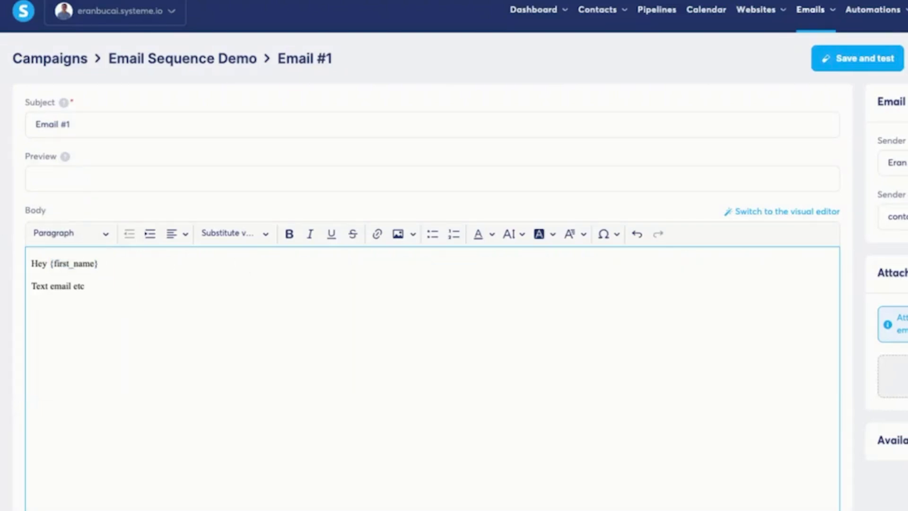
- Publish Email #1 with a 0-day delay and return to the campaign
{"action": "left_click", "coordinate": [784, 107]}
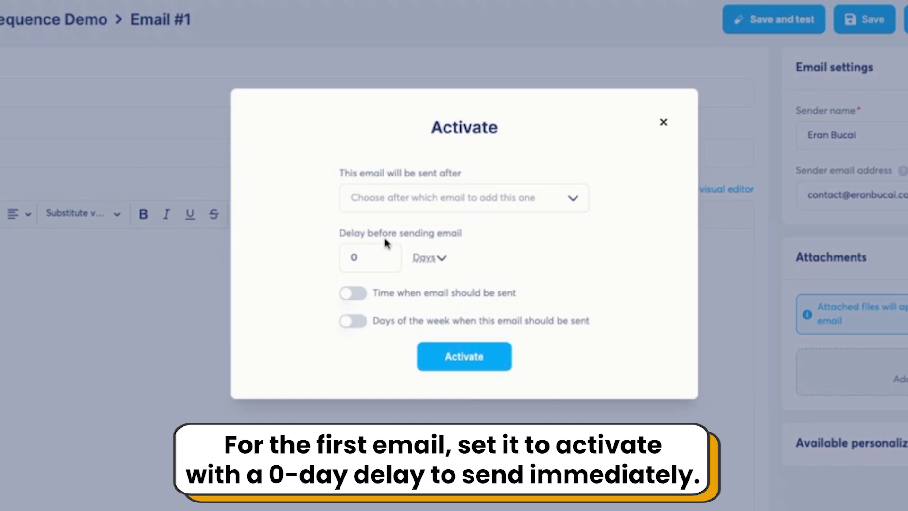
{"action": "left_click", "coordinate": [487, 364]}
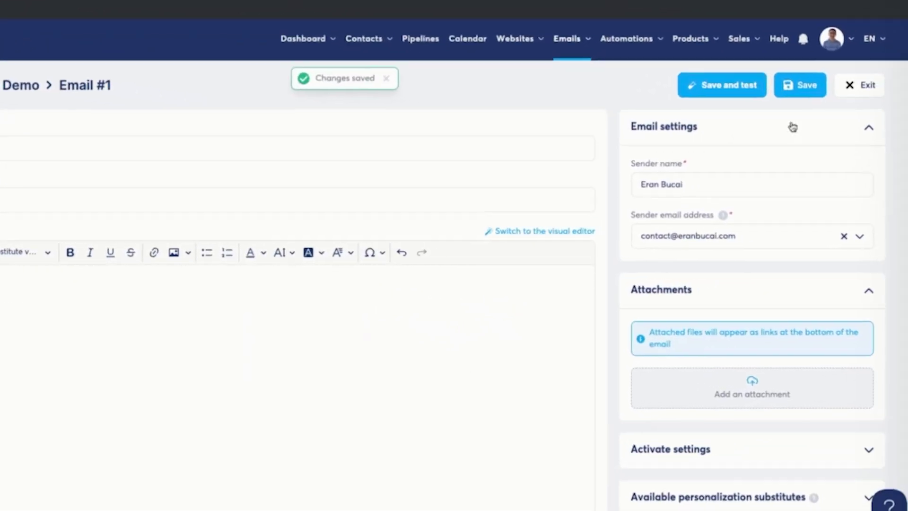
{"action": "left_click", "coordinate": [848, 80]}
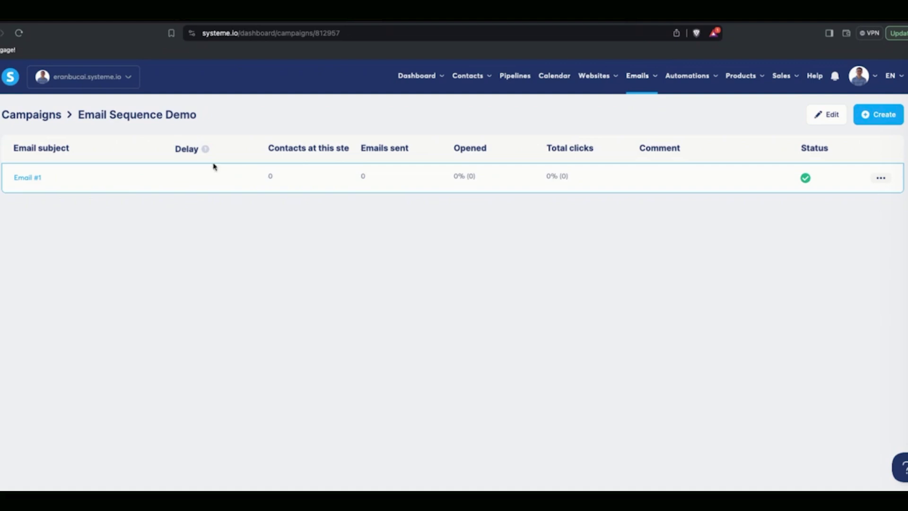
- Create step 'Email #2' with the body 'Hey there...'
{"action": "left_click", "coordinate": [871, 115]}
{"action": "type", "text": "Email #2"}
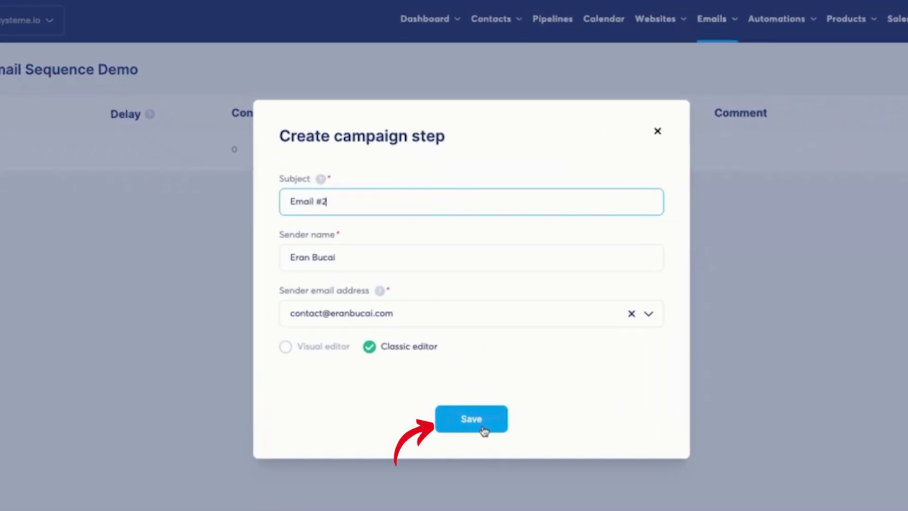
{"action": "left_click", "coordinate": [447, 417]}
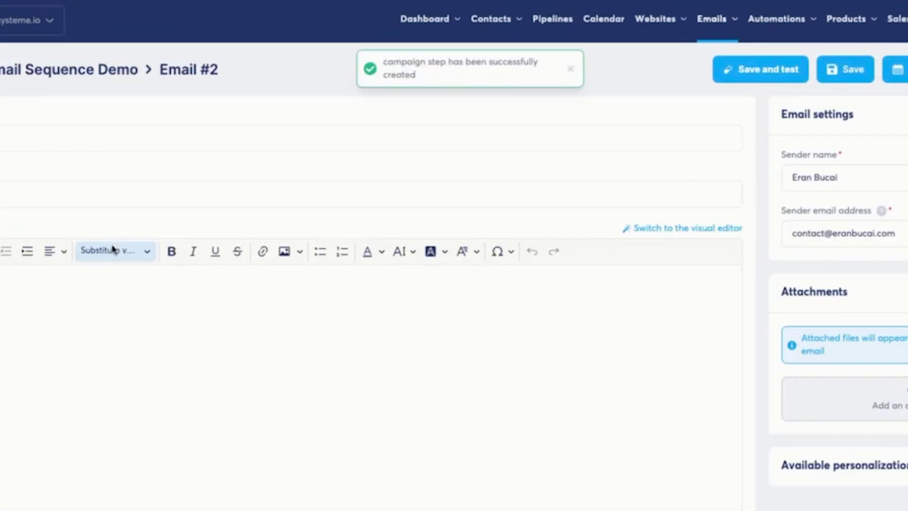
{"action": "left_click", "coordinate": [73, 303]}
{"action": "type", "text": "He"}
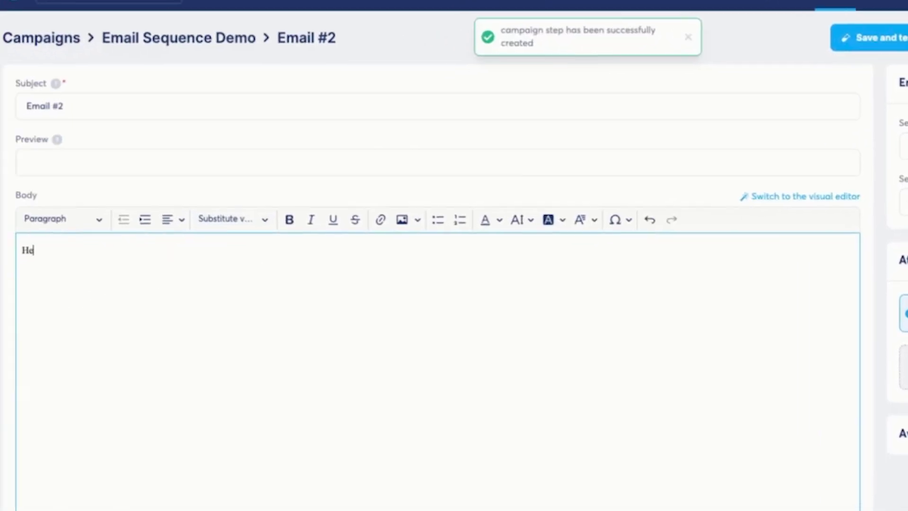
{"action": "type", "text": "y there..."}
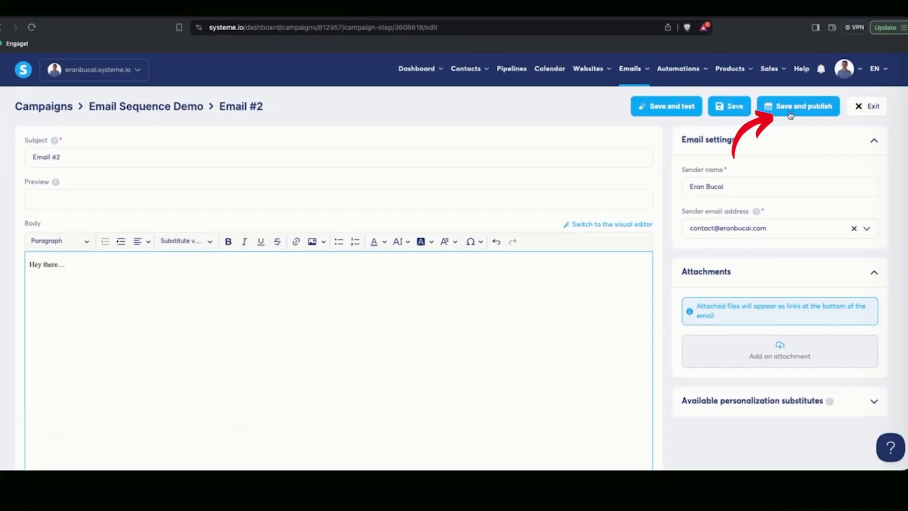
- Activate Email #2 to send 1 day after Email #1, and save it
{"action": "left_click", "coordinate": [790, 110]}
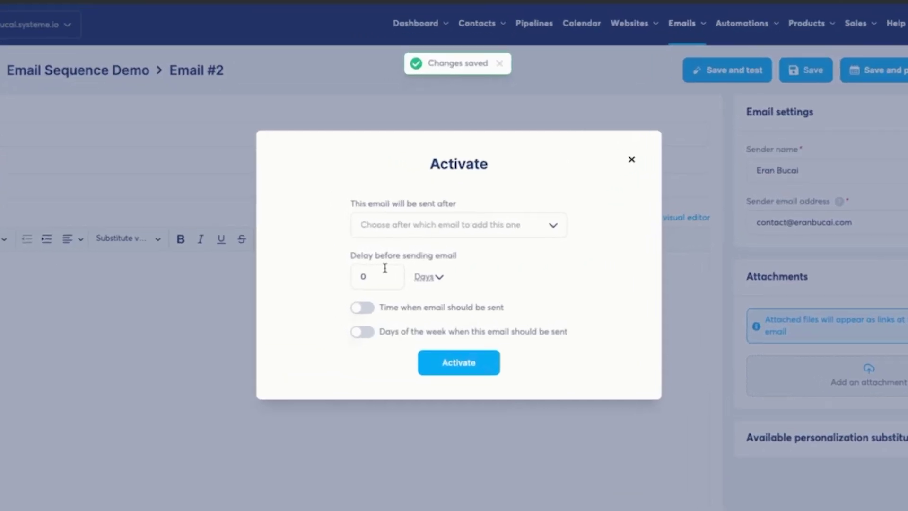
{"action": "left_click", "coordinate": [390, 272]}
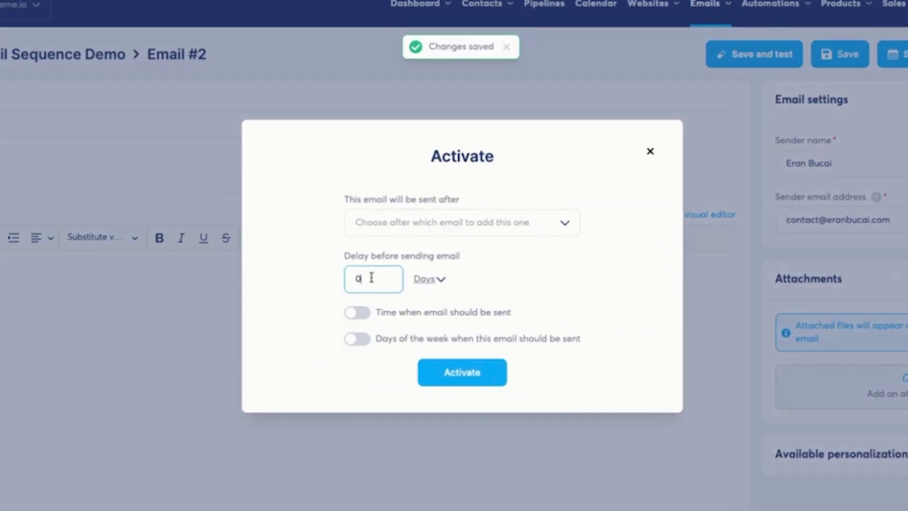
{"action": "type", "text": "1"}
{"action": "left_click", "coordinate": [566, 221]}
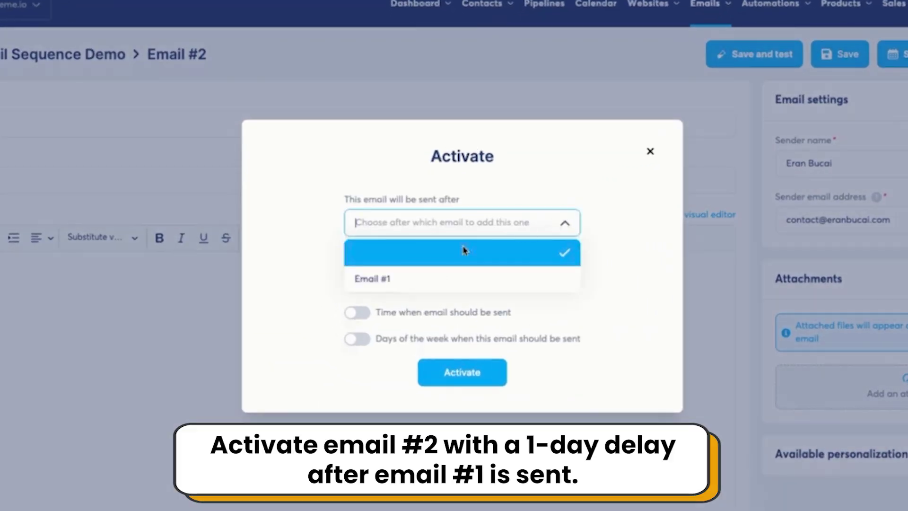
{"action": "left_click", "coordinate": [403, 277]}
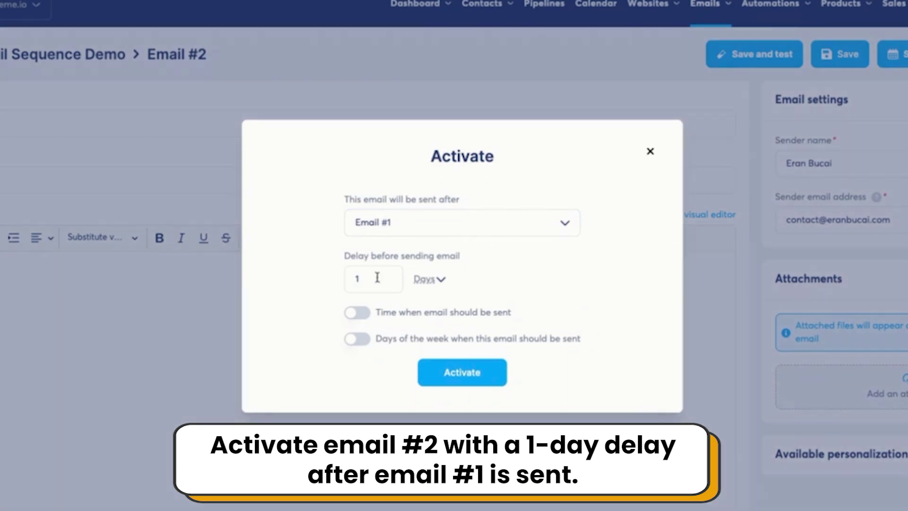
{"action": "left_click", "coordinate": [462, 372]}
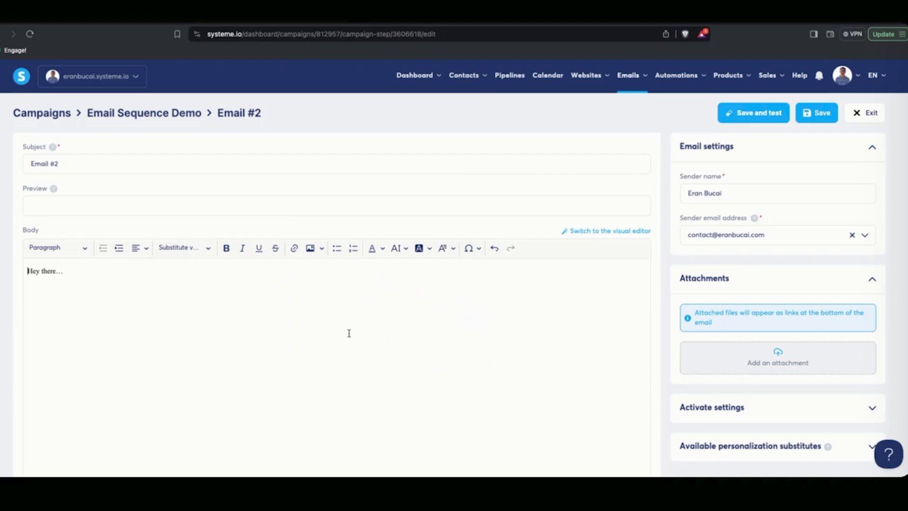
{"action": "left_click", "coordinate": [822, 112]}
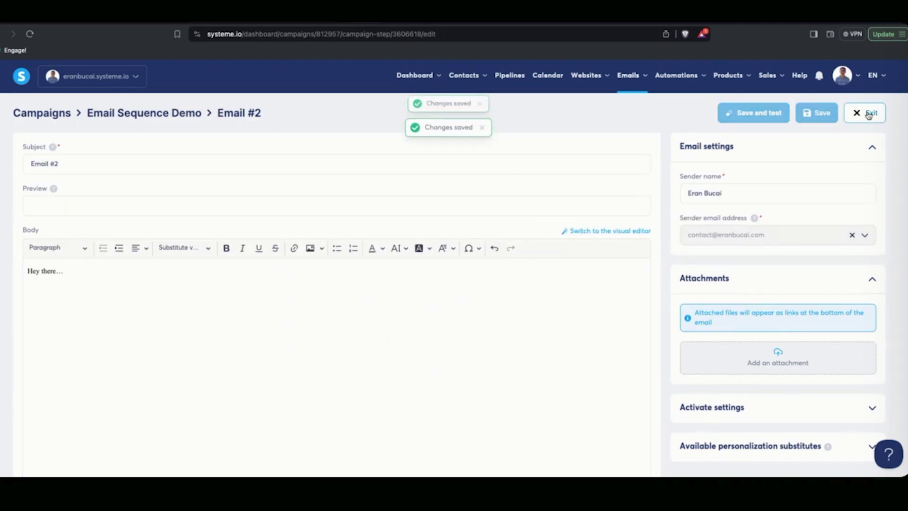
- Add a third step 'Emial #3' with body 'demo email' and publish it
{"action": "left_click", "coordinate": [869, 114]}
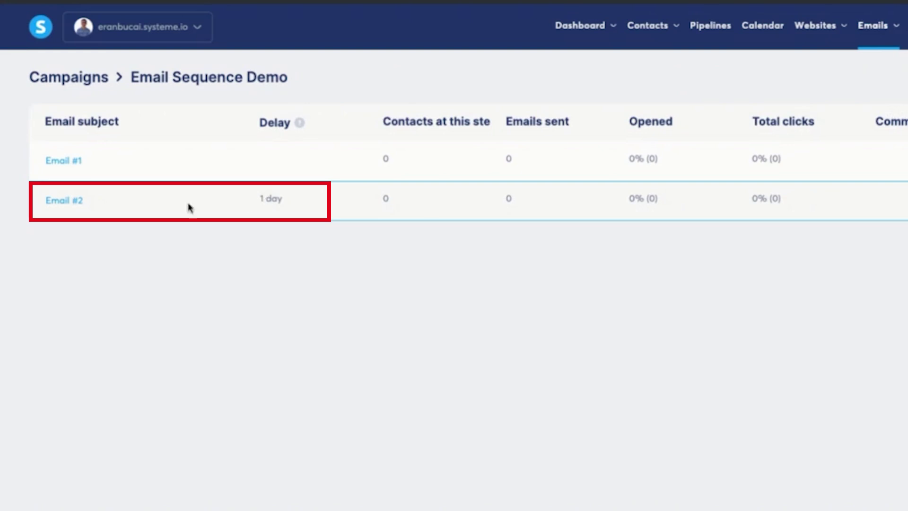
{"action": "left_click", "coordinate": [872, 114]}
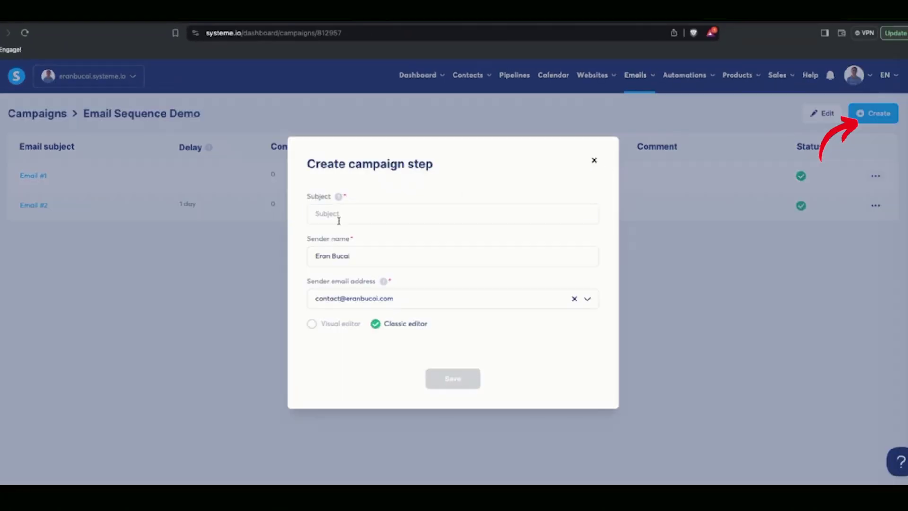
{"action": "left_click", "coordinate": [339, 218]}
{"action": "type", "text": "Emial #"}
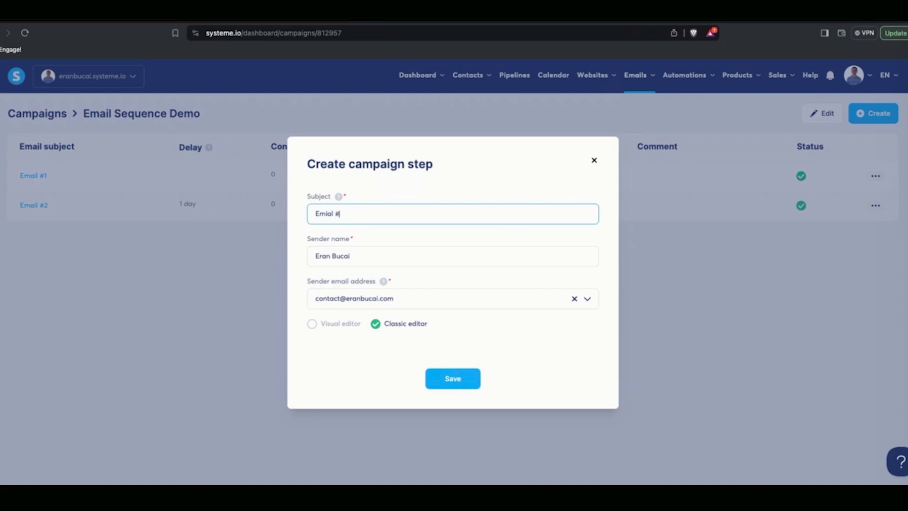
{"action": "type", "text": "3"}
{"action": "key", "text": "Return"}
{"action": "left_click", "coordinate": [193, 292]}
{"action": "type", "text": "dc"}
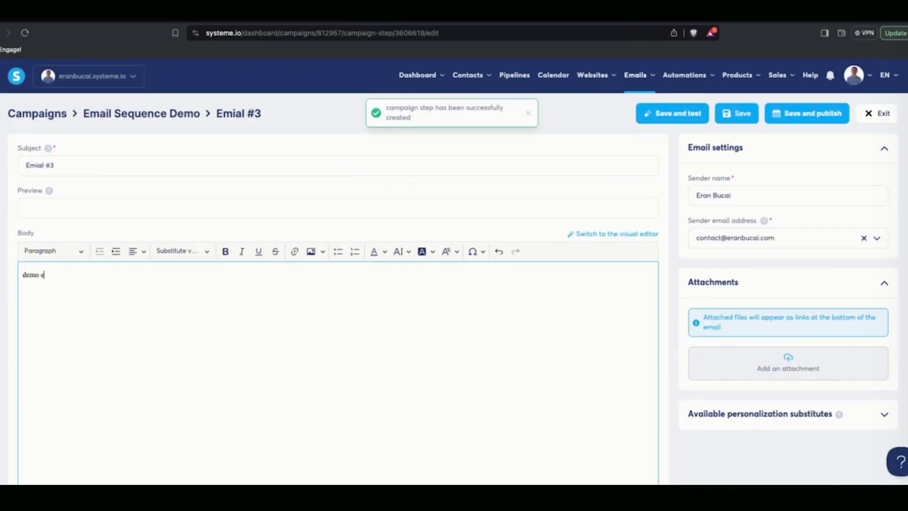
{"action": "left_click", "coordinate": [806, 113]}
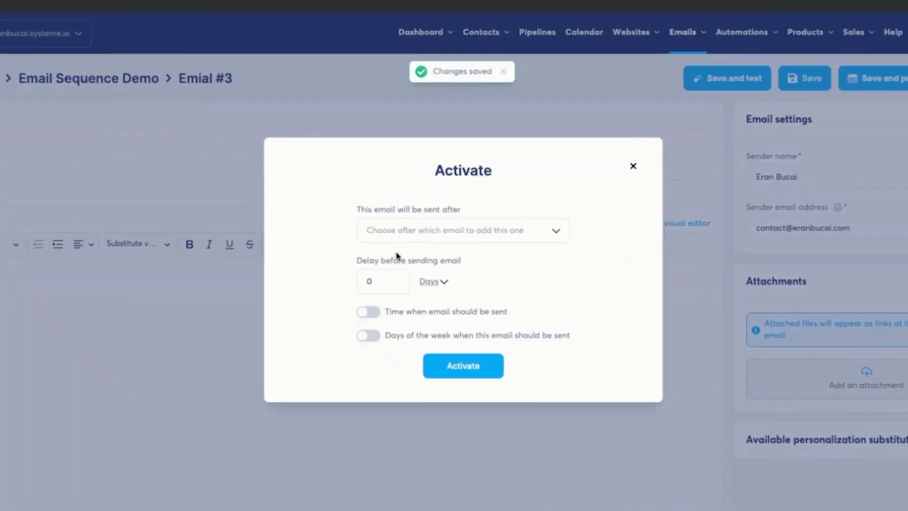
- Activate Emial #3 to send 1 day after Email #2, save, and exit
{"action": "left_click", "coordinate": [454, 236]}
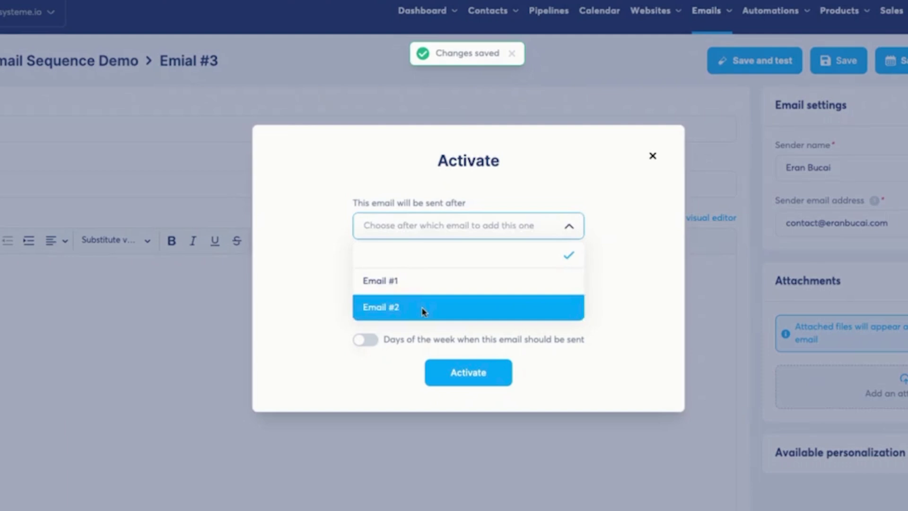
{"action": "left_click", "coordinate": [420, 306]}
{"action": "left_click_drag", "start_coordinate": [398, 282], "coordinate": [336, 282]}
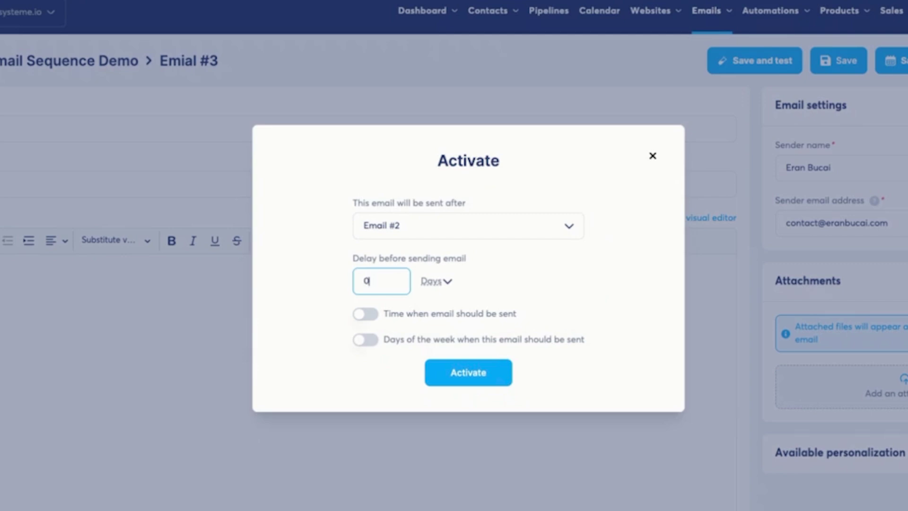
{"action": "type", "text": "1"}
{"action": "left_click", "coordinate": [494, 367]}
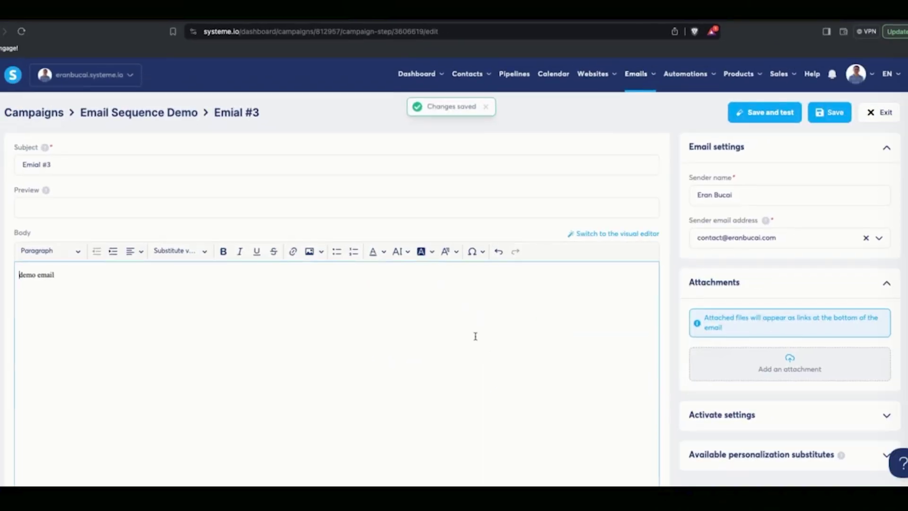
{"action": "left_click", "coordinate": [829, 112]}
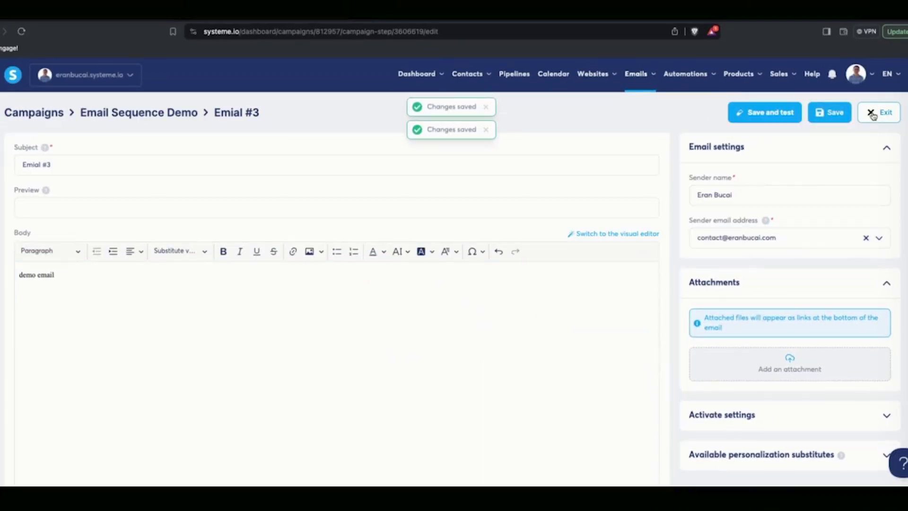
{"action": "left_click", "coordinate": [873, 116]}
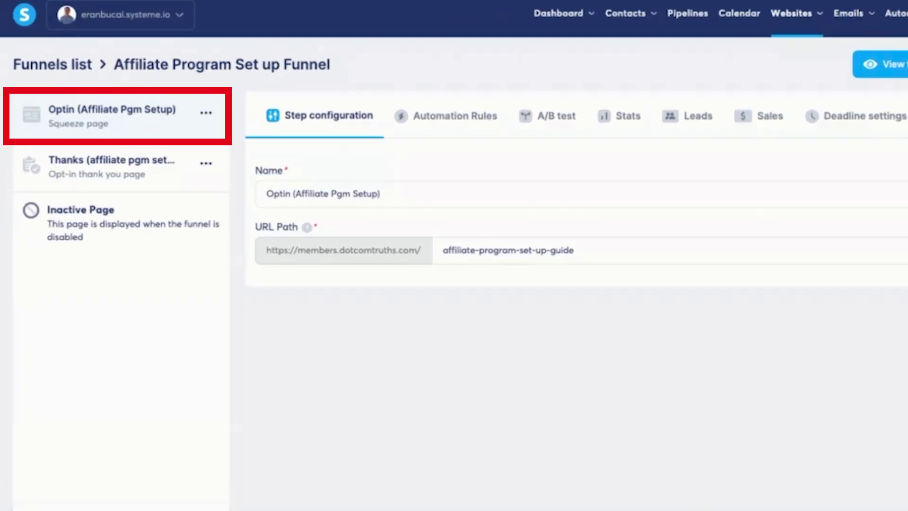
- Add a 'Subscribe to campaign: Email Sequence Demo' action to the opt-in form-subscribed rule
{"action": "left_click", "coordinate": [454, 117]}
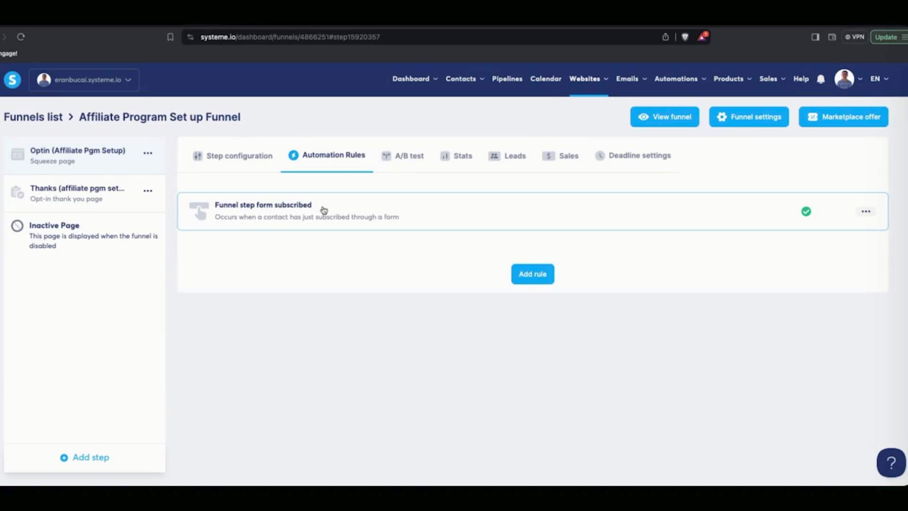
{"action": "left_click", "coordinate": [323, 209]}
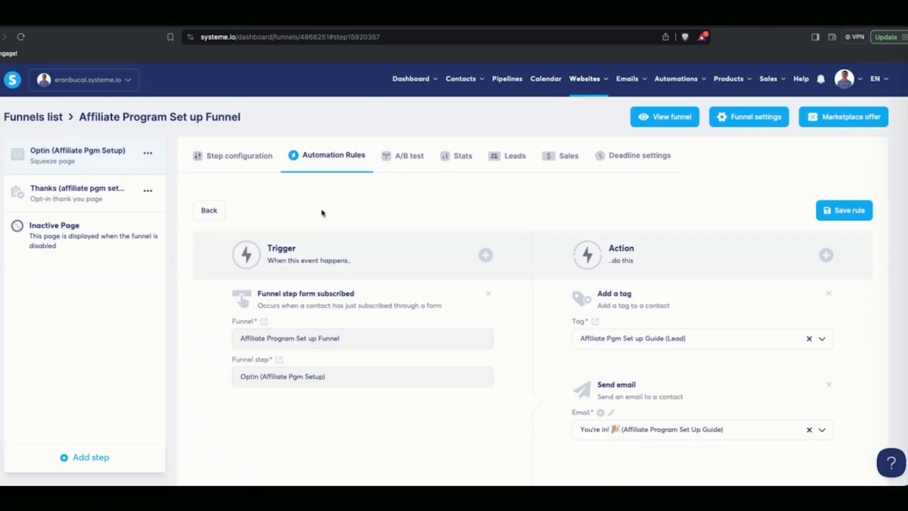
{"action": "left_click", "coordinate": [826, 255]}
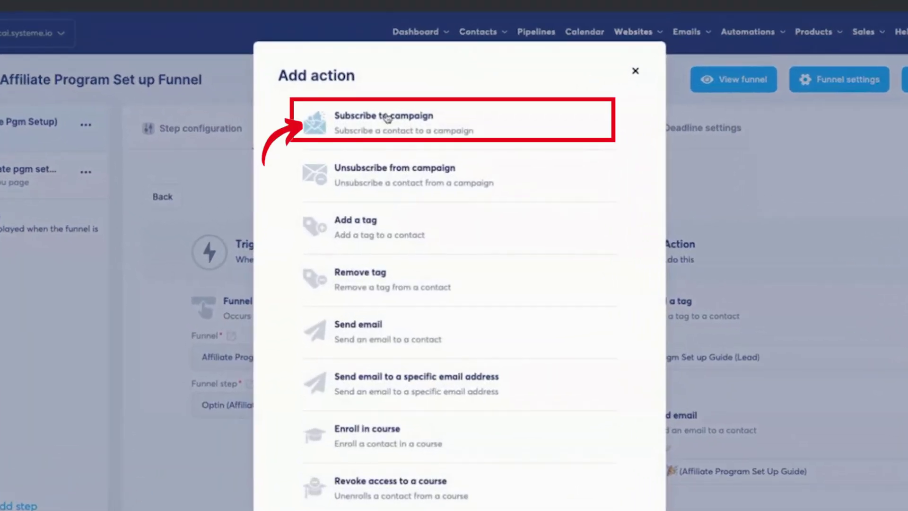
{"action": "left_click", "coordinate": [387, 118]}
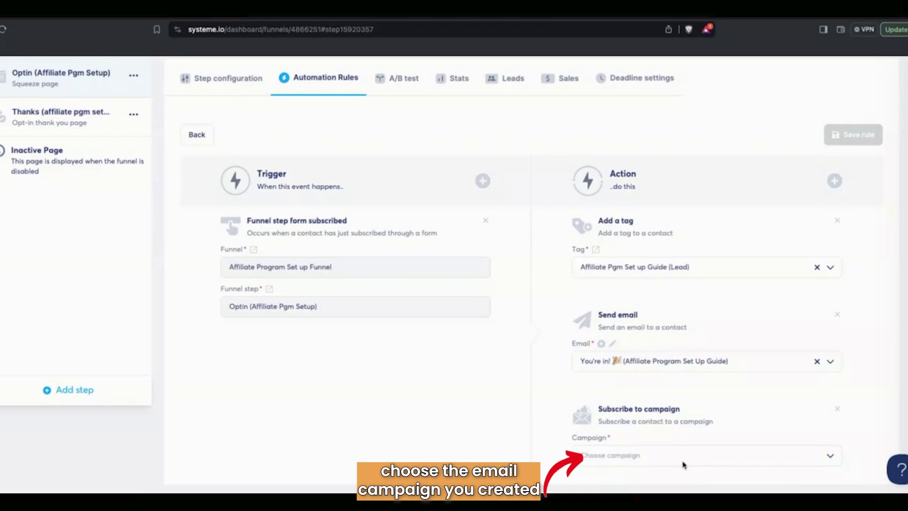
{"action": "left_click", "coordinate": [833, 457]}
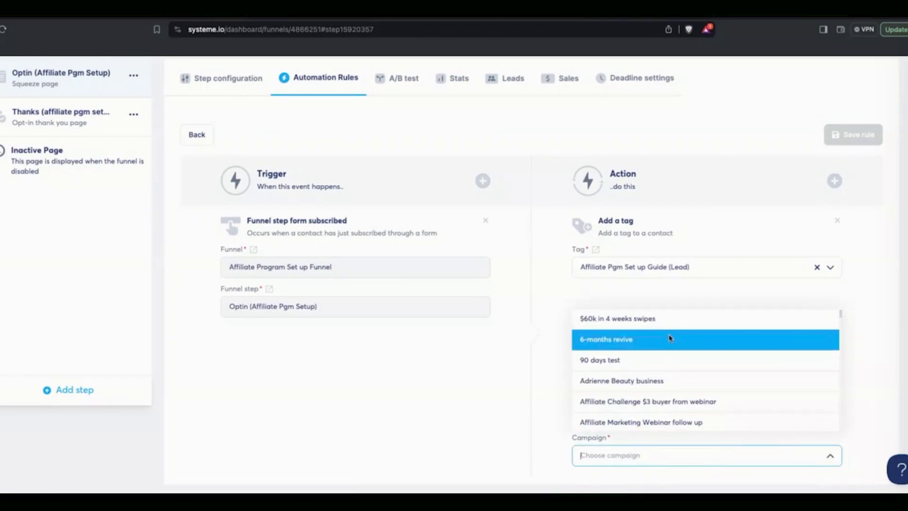
{"action": "type", "text": "demo"}
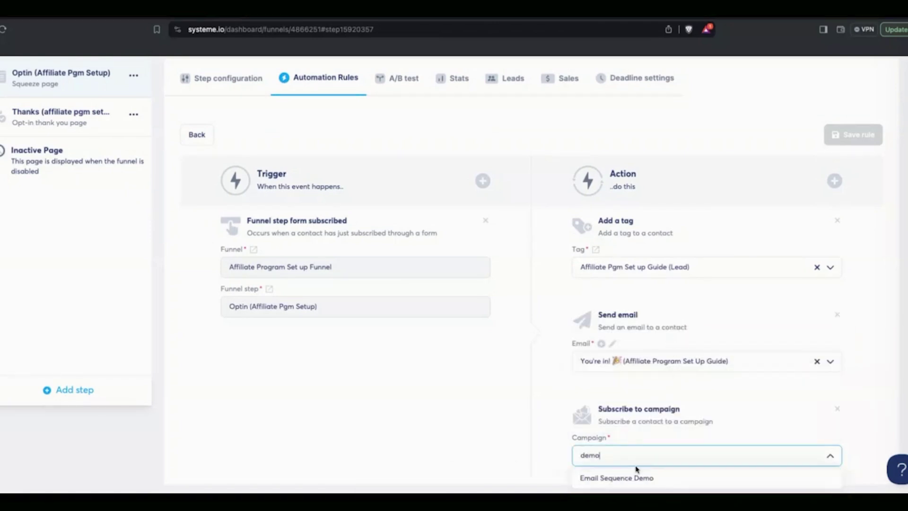
{"action": "key", "text": "Return"}
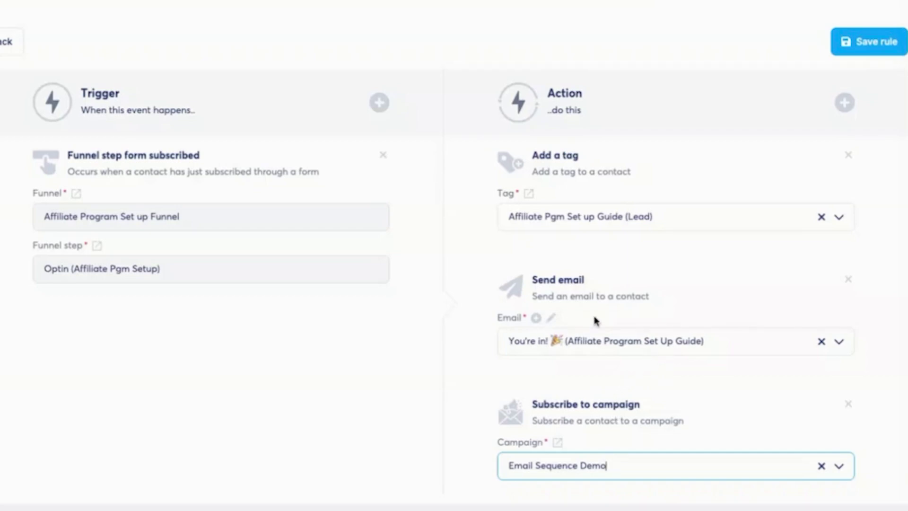
- Save Email #1's new body text, then drop the Subscribe to campaign action and save the opt-in rule
{"action": "left_click", "coordinate": [551, 317]}
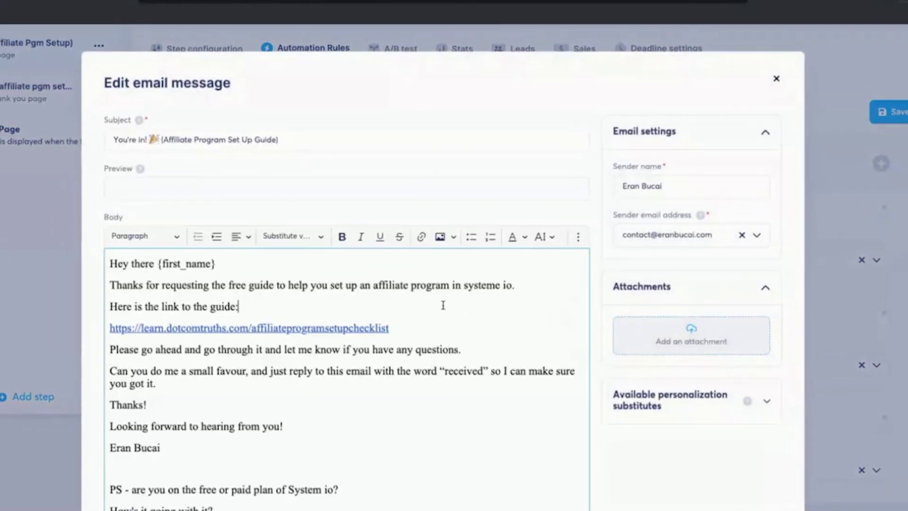
{"action": "key", "text": "ctrl+a"}
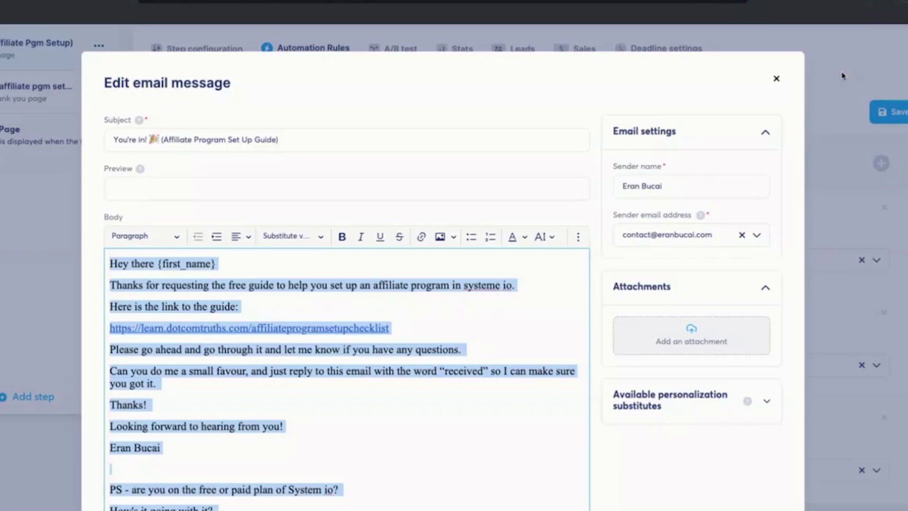
{"action": "left_click", "coordinate": [842, 76]}
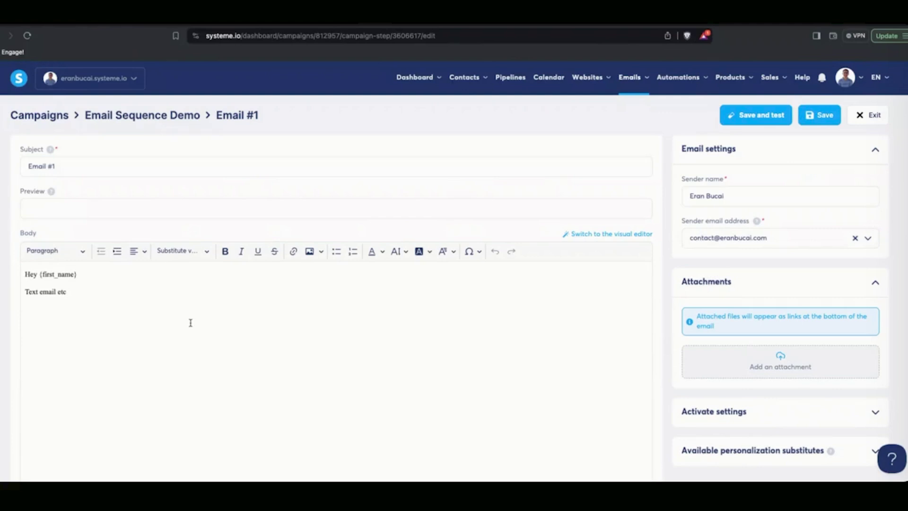
{"action": "left_click", "coordinate": [192, 310]}
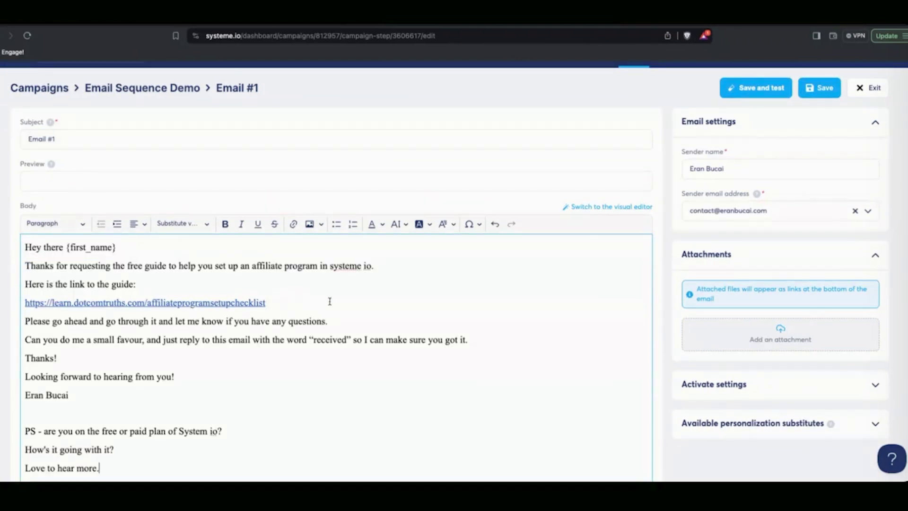
{"action": "left_click", "coordinate": [821, 88]}
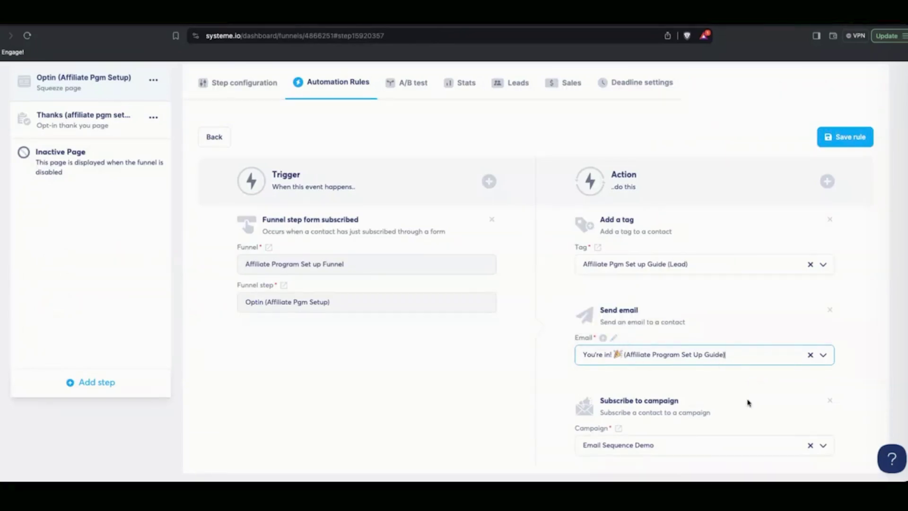
{"action": "left_click", "coordinate": [830, 401]}
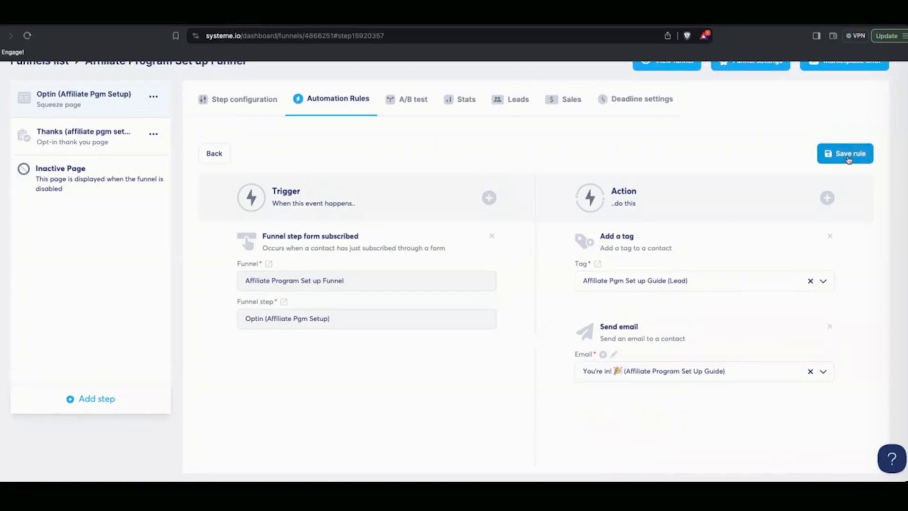
{"action": "left_click", "coordinate": [841, 157]}
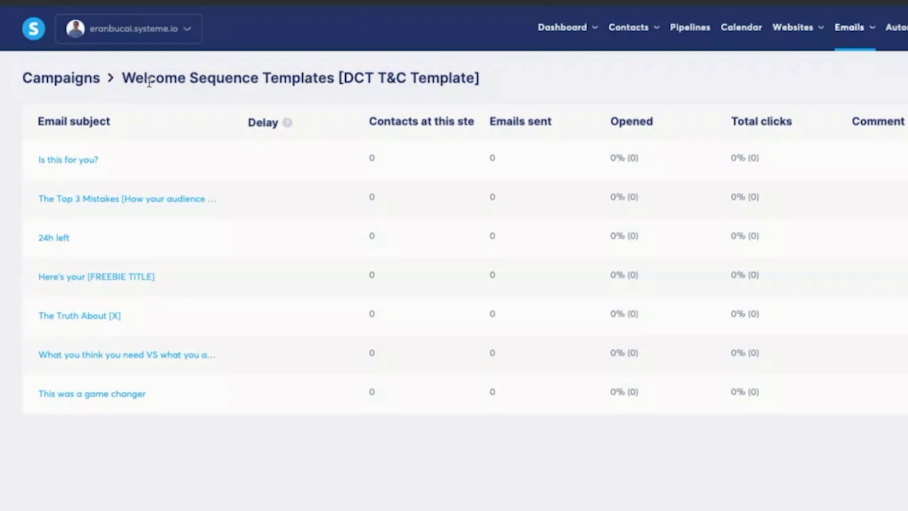
- Review the imported campaign's 'Here's your [FREEBIE TITLE]' email and return to its list
{"action": "left_click_drag", "start_coordinate": [122, 78], "coordinate": [479, 78]}
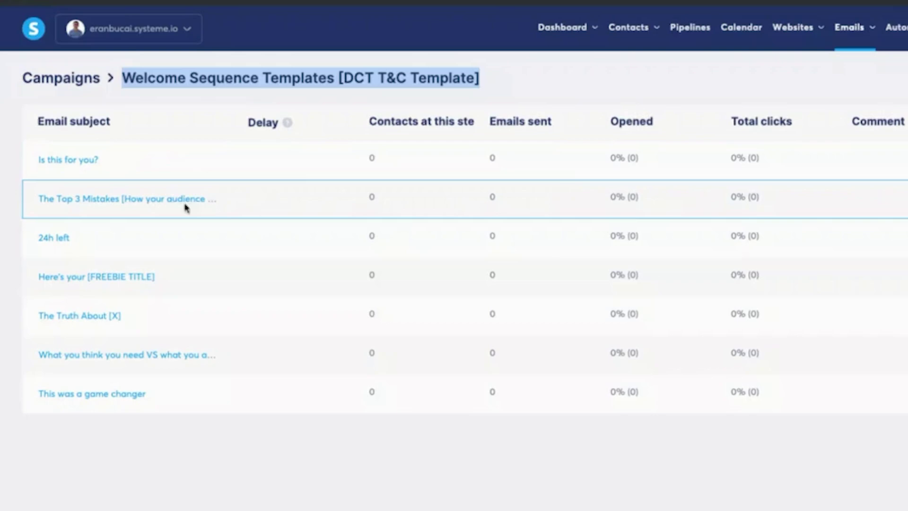
{"action": "left_click", "coordinate": [115, 277]}
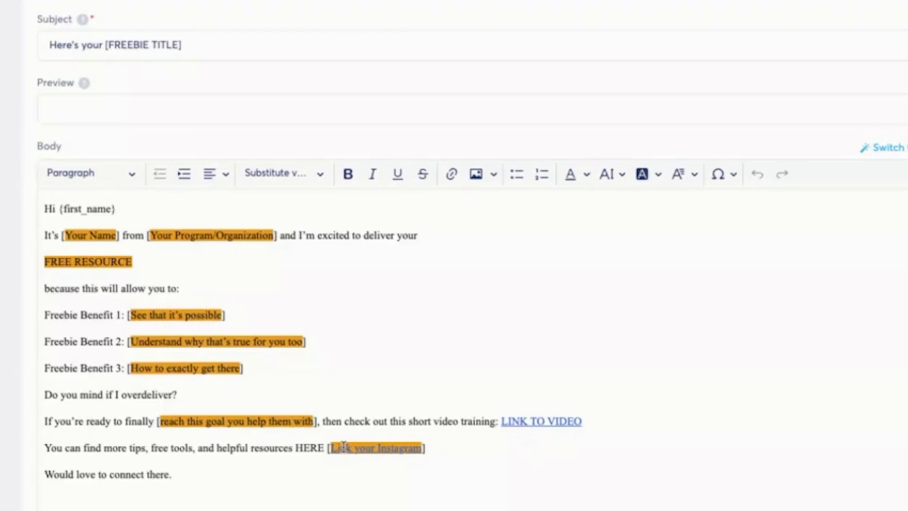
{"action": "scroll", "coordinate": [344, 446], "scroll_direction": "down", "scroll_amount": 6}
{"action": "scroll", "coordinate": [343, 446], "scroll_direction": "up", "scroll_amount": 6}
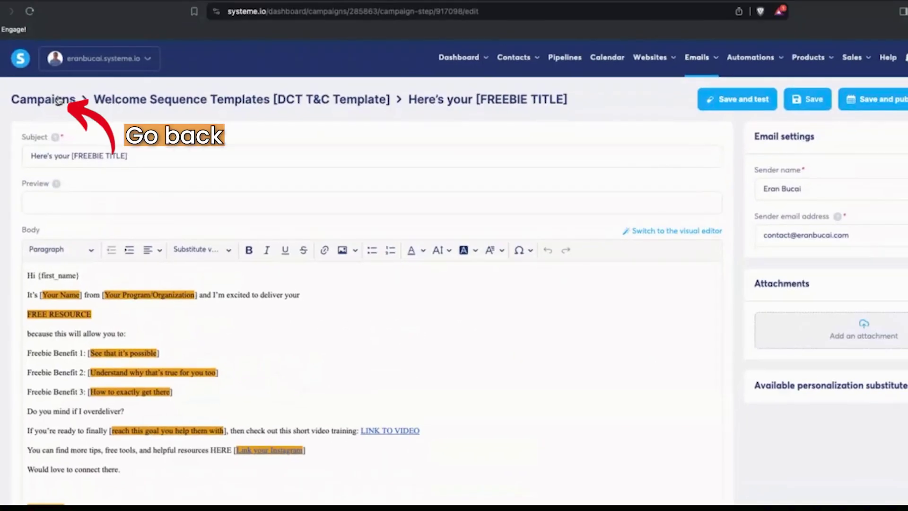
{"action": "left_click", "coordinate": [123, 99]}
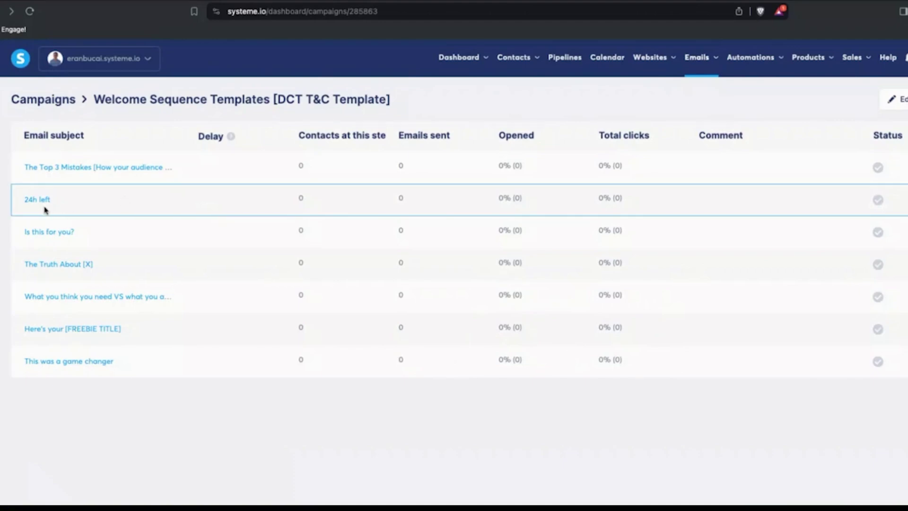
- Review the 'This was a game changer' email, then go back to the email list
{"action": "left_click", "coordinate": [93, 363]}
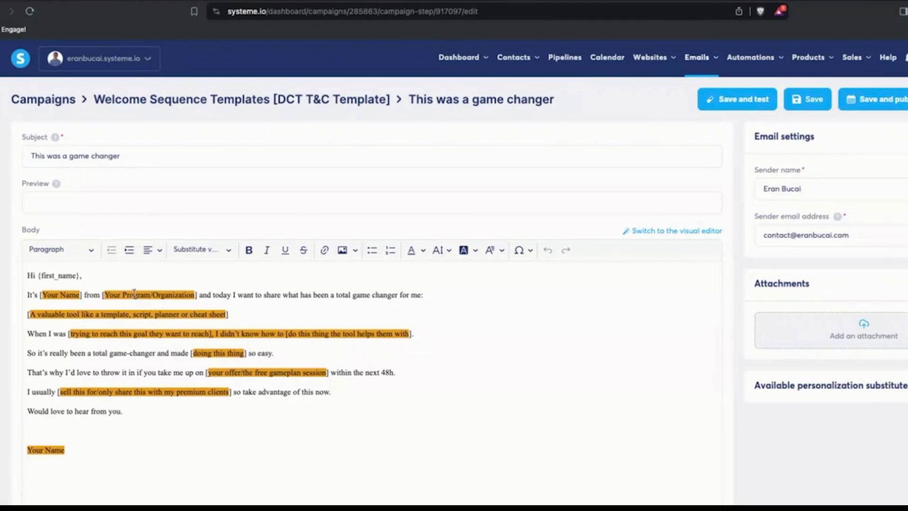
{"action": "scroll", "coordinate": [135, 293], "scroll_direction": "down", "scroll_amount": 3}
{"action": "scroll", "coordinate": [70, 189], "scroll_direction": "up", "scroll_amount": 3}
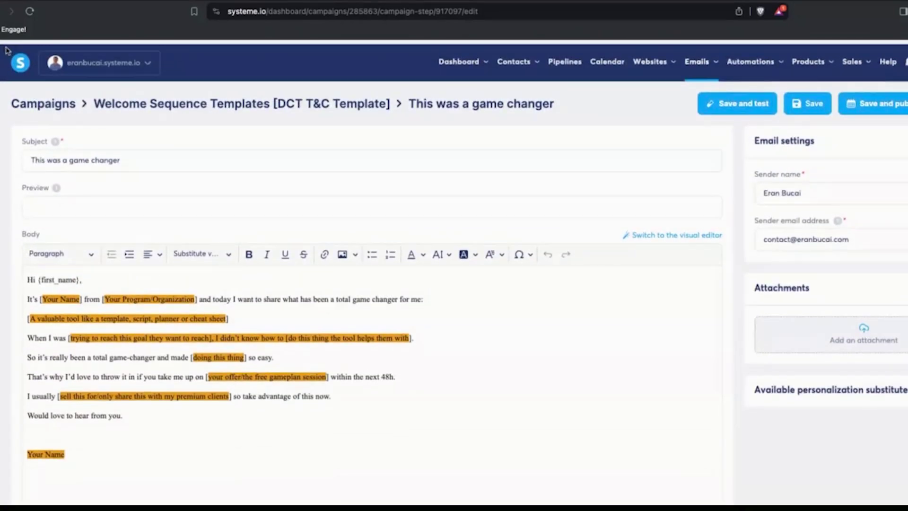
{"action": "key", "text": "alt+Left"}
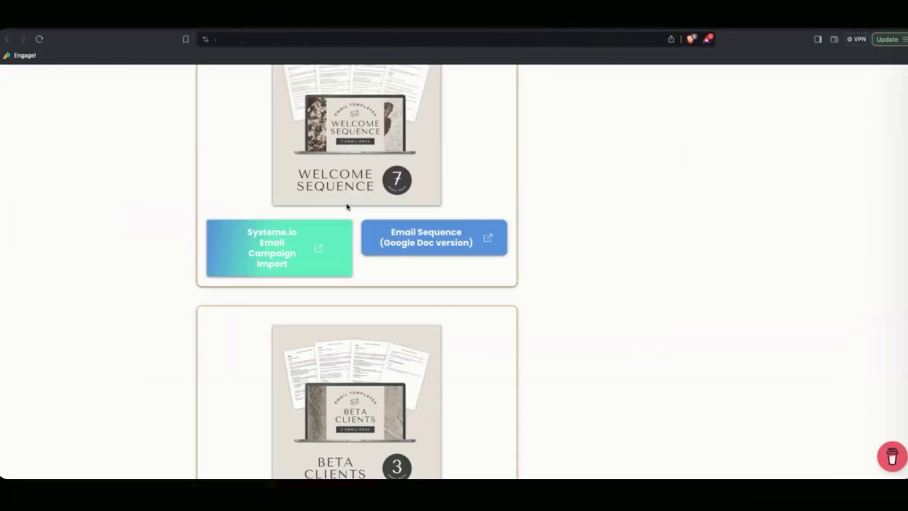
- Scroll through each template pack card on the Email Sequence Templates blog page
{"action": "scroll", "coordinate": [506, 224], "scroll_direction": "up", "scroll_amount": 5}
{"action": "scroll", "coordinate": [506, 223], "scroll_direction": "up", "scroll_amount": 15}
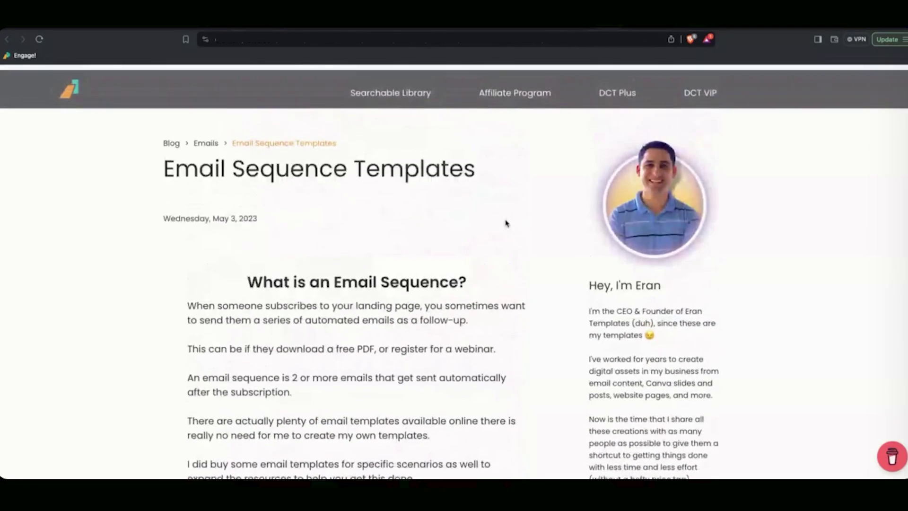
{"action": "scroll", "coordinate": [506, 223], "scroll_direction": "down", "scroll_amount": 8}
{"action": "scroll", "coordinate": [506, 223], "scroll_direction": "down", "scroll_amount": 15}
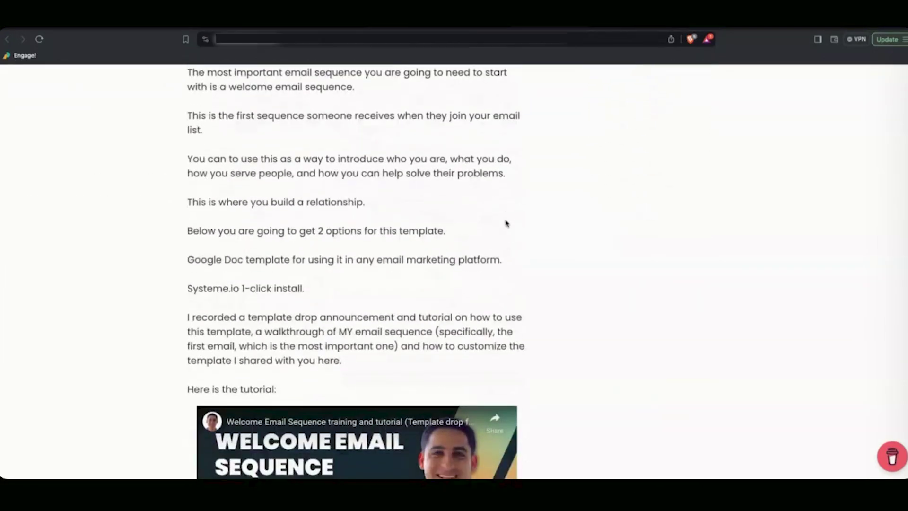
{"action": "scroll", "coordinate": [506, 223], "scroll_direction": "down", "scroll_amount": 5}
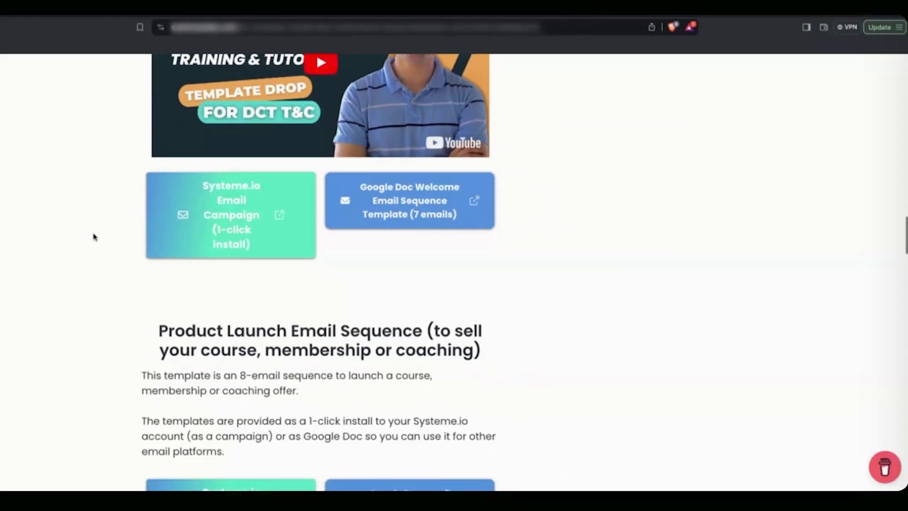
{"action": "scroll", "coordinate": [161, 232], "scroll_direction": "down", "scroll_amount": 5}
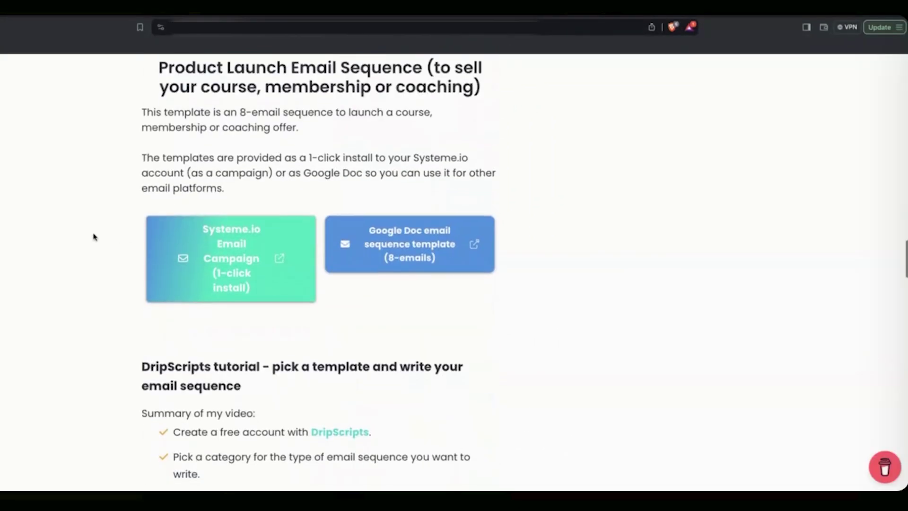
{"action": "scroll", "coordinate": [93, 236], "scroll_direction": "down", "scroll_amount": 15}
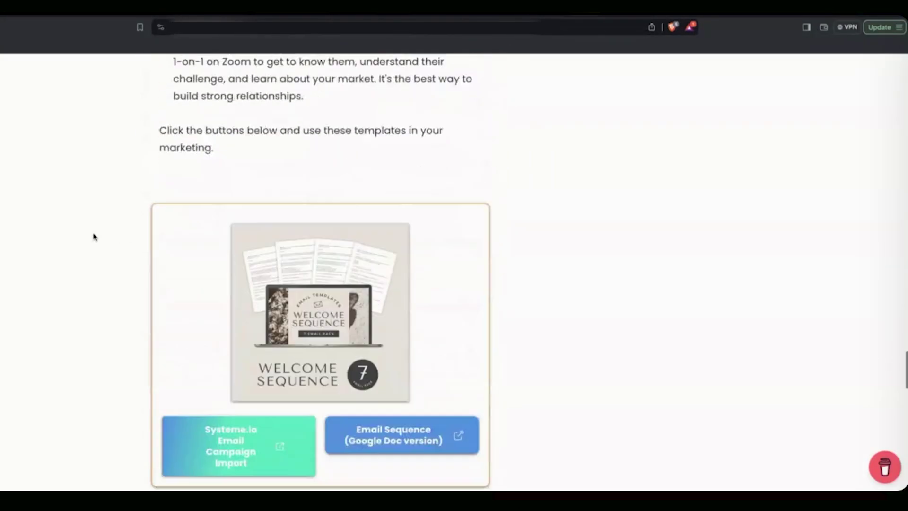
{"action": "scroll", "coordinate": [93, 236], "scroll_direction": "down", "scroll_amount": 7}
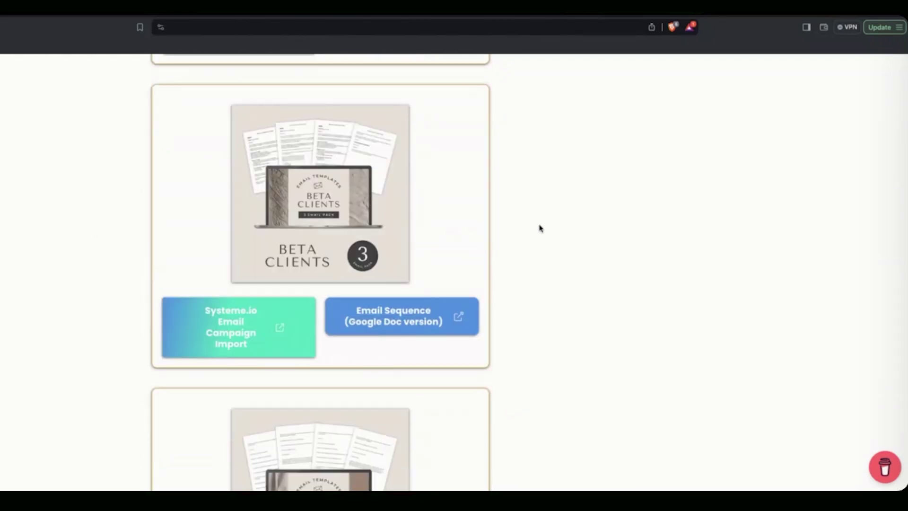
{"action": "scroll", "coordinate": [255, 263], "scroll_direction": "down", "scroll_amount": 2}
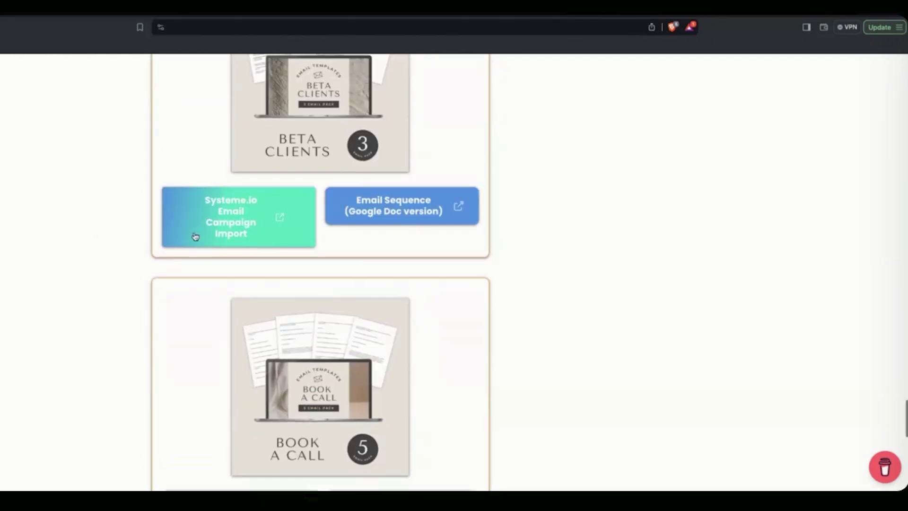
{"action": "scroll", "coordinate": [77, 203], "scroll_direction": "down", "scroll_amount": 4}
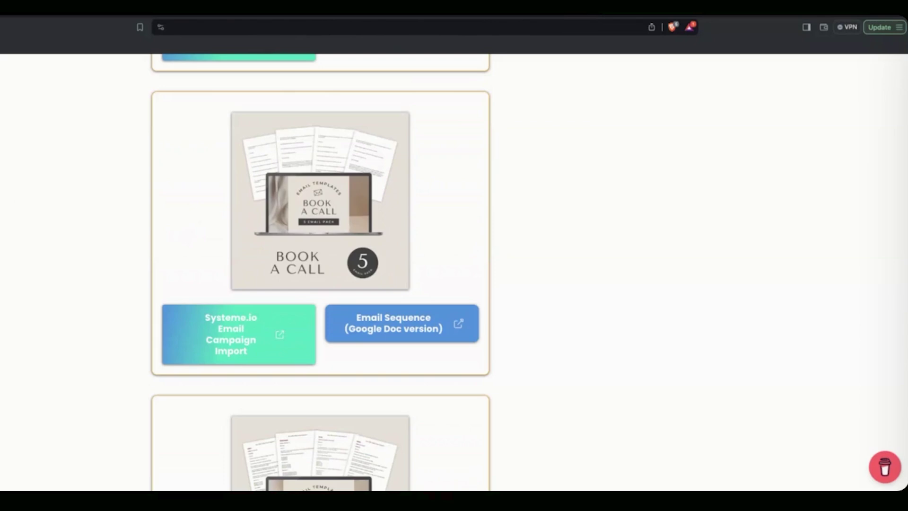
{"action": "scroll", "coordinate": [140, 346], "scroll_direction": "down", "scroll_amount": 1}
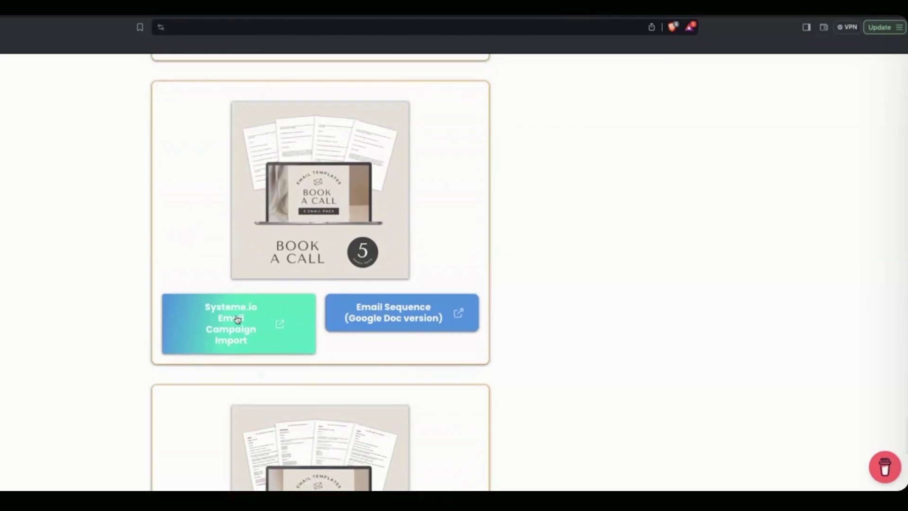
{"action": "scroll", "coordinate": [224, 310], "scroll_direction": "down", "scroll_amount": 5}
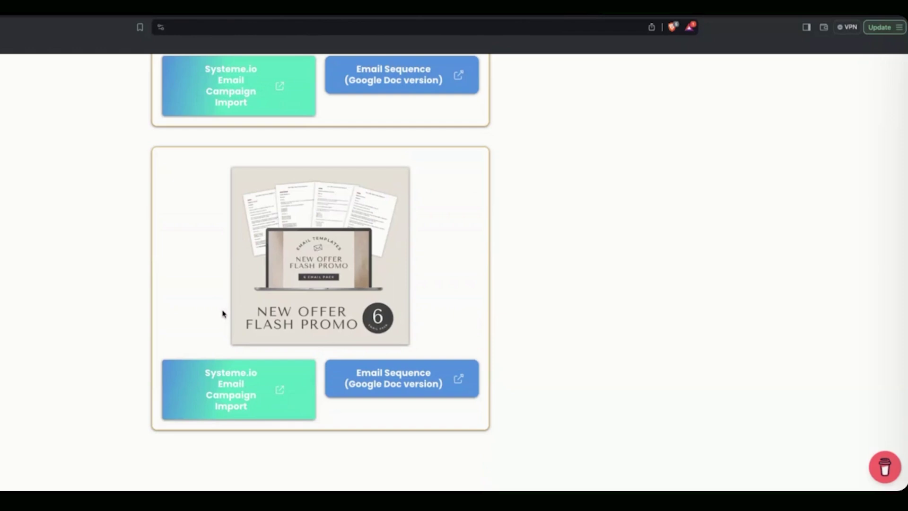
{"action": "scroll", "coordinate": [146, 299], "scroll_direction": "up", "scroll_amount": 15}
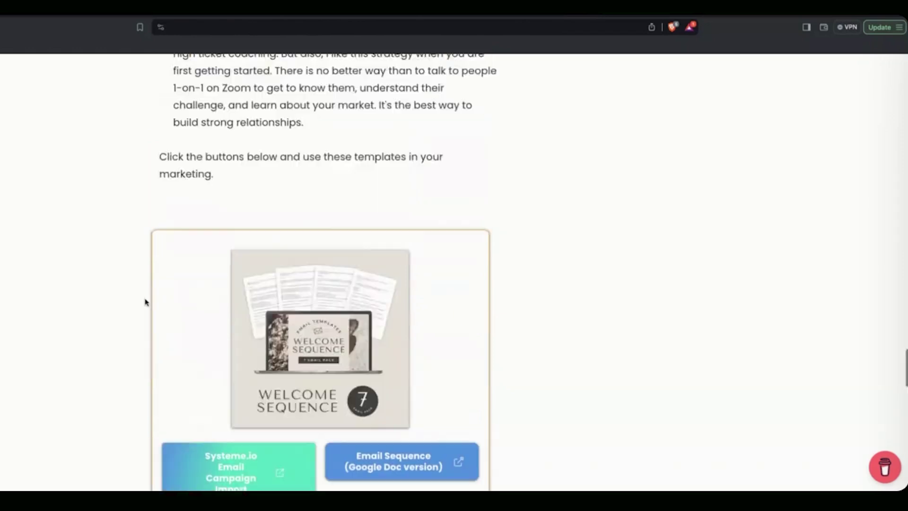
{"action": "scroll", "coordinate": [177, 290], "scroll_direction": "up", "scroll_amount": 2}
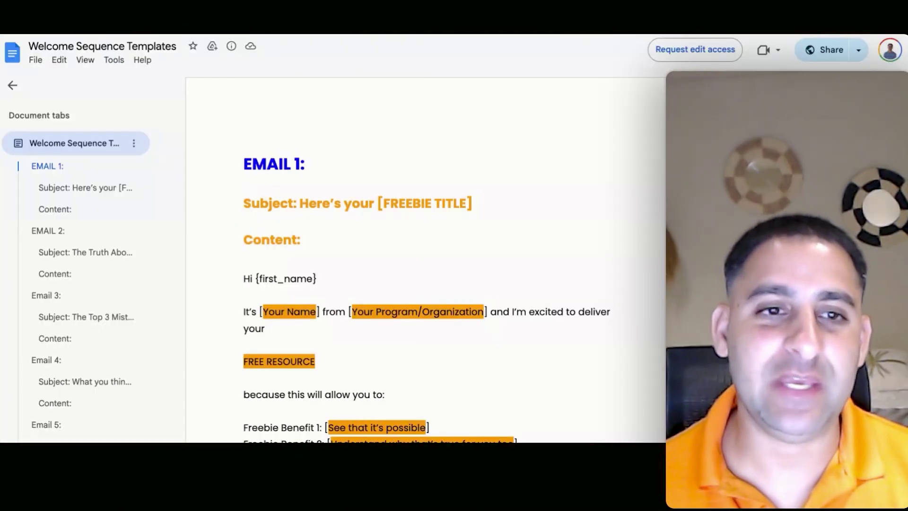
- Scroll the Welcome Sequence Templates doc from Email 1 down to Email 3, 'The Top 3 Mistakes'
{"action": "scroll", "coordinate": [425, 260], "scroll_direction": "down", "scroll_amount": 3}
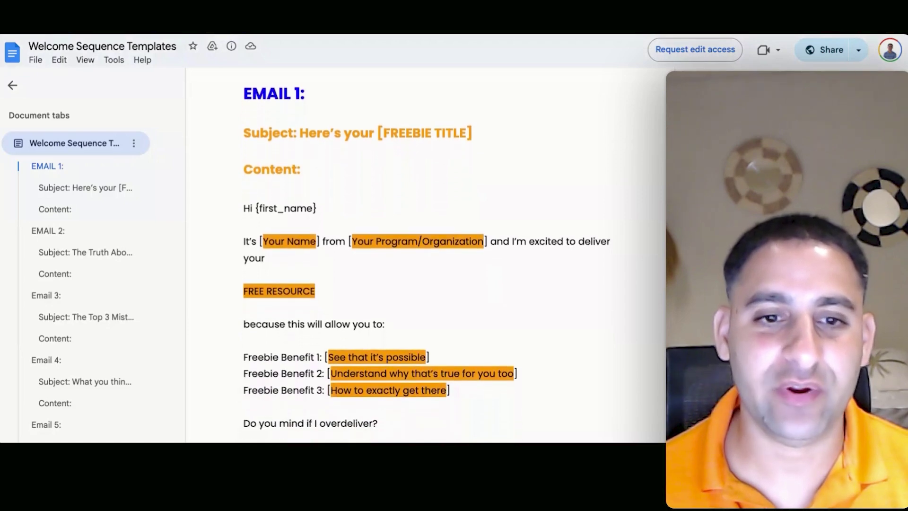
{"action": "scroll", "coordinate": [426, 255], "scroll_direction": "down", "scroll_amount": 10}
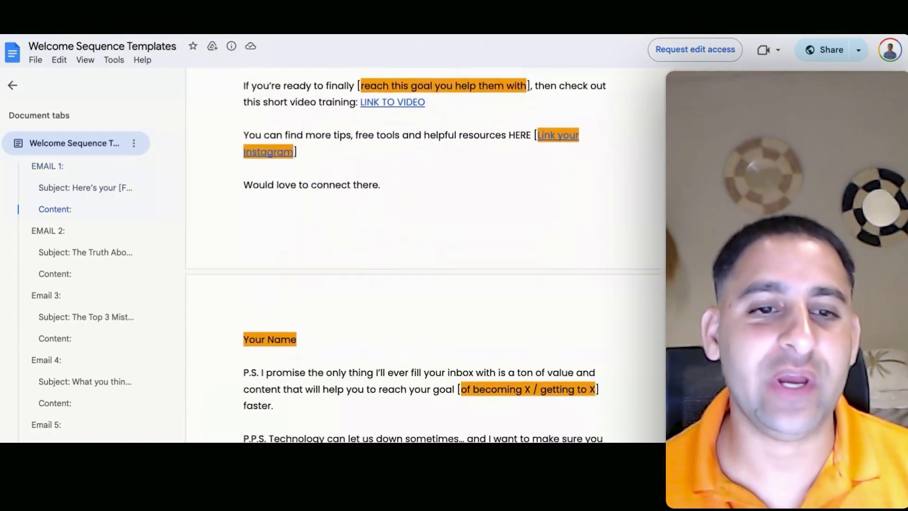
{"action": "scroll", "coordinate": [425, 255], "scroll_direction": "down", "scroll_amount": 10}
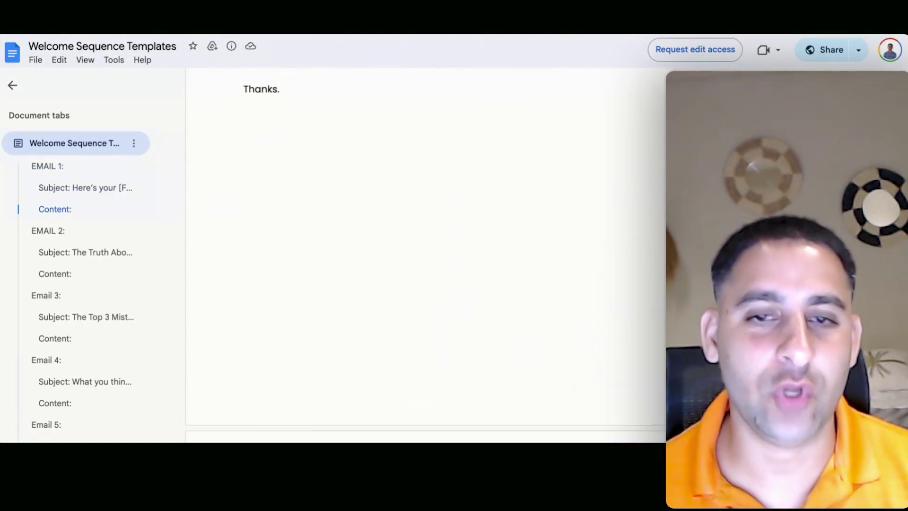
{"action": "scroll", "coordinate": [426, 255], "scroll_direction": "down", "scroll_amount": 10}
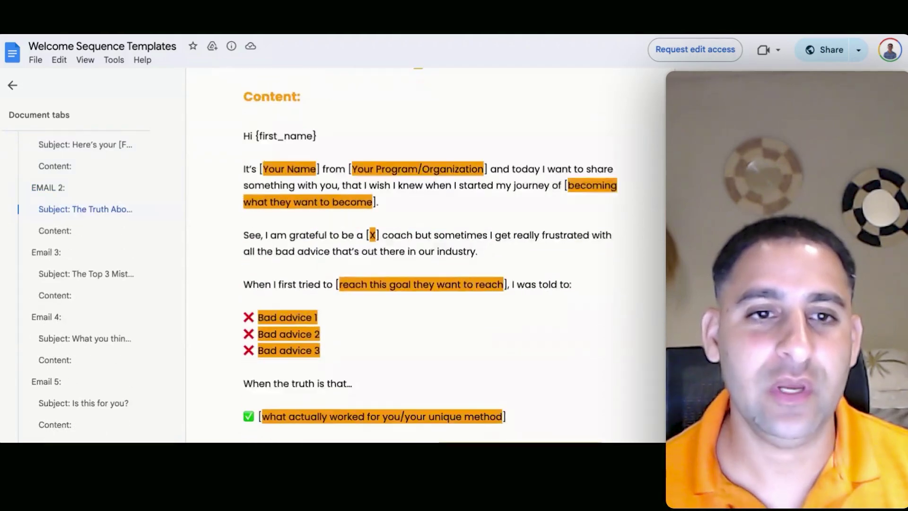
{"action": "scroll", "coordinate": [426, 255], "scroll_direction": "down", "scroll_amount": 20}
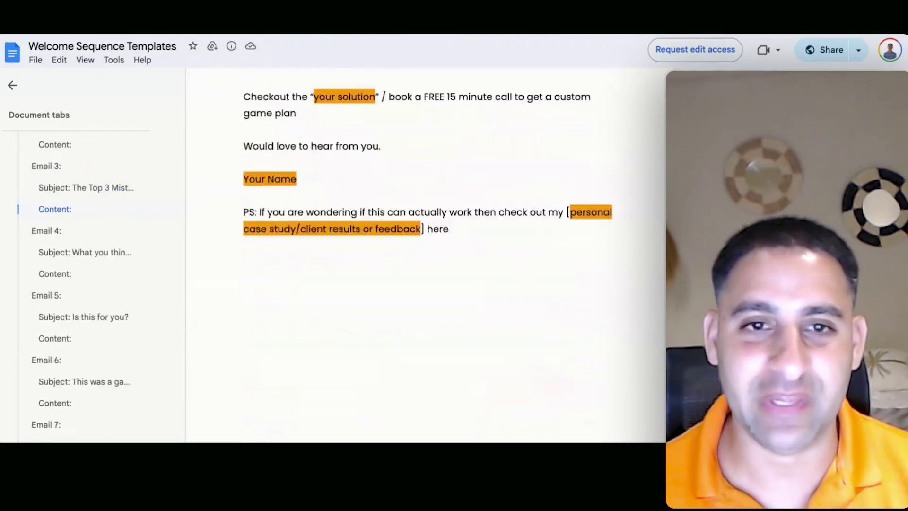
{"action": "scroll", "coordinate": [425, 255], "scroll_direction": "down", "scroll_amount": 5}
{"action": "scroll", "coordinate": [425, 255], "scroll_direction": "up", "scroll_amount": 20}
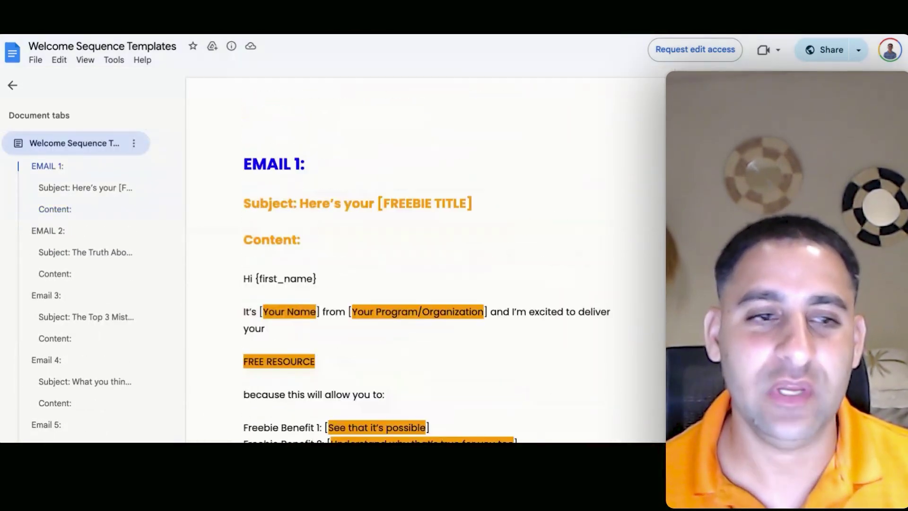
{"action": "scroll", "coordinate": [425, 256], "scroll_direction": "down", "scroll_amount": 20}
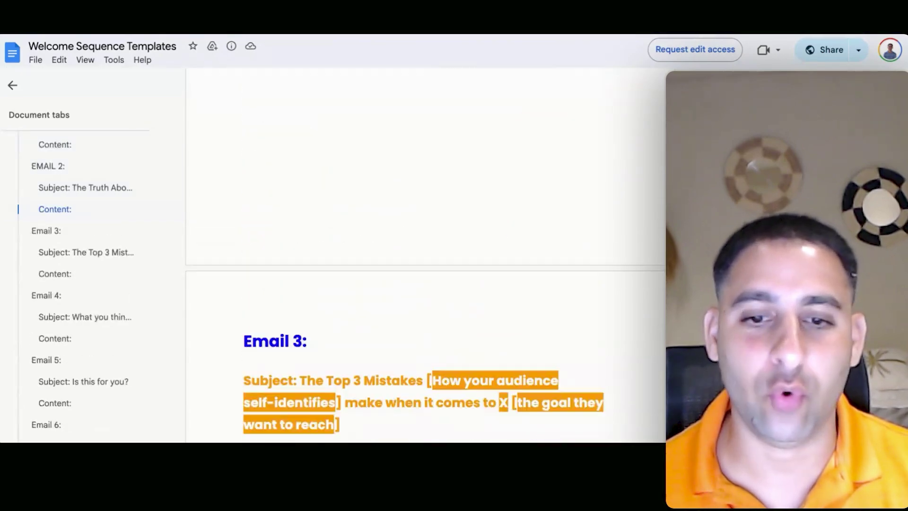
{"action": "scroll", "coordinate": [425, 255], "scroll_direction": "down", "scroll_amount": 10}
{"action": "scroll", "coordinate": [426, 255], "scroll_direction": "up", "scroll_amount": 12}
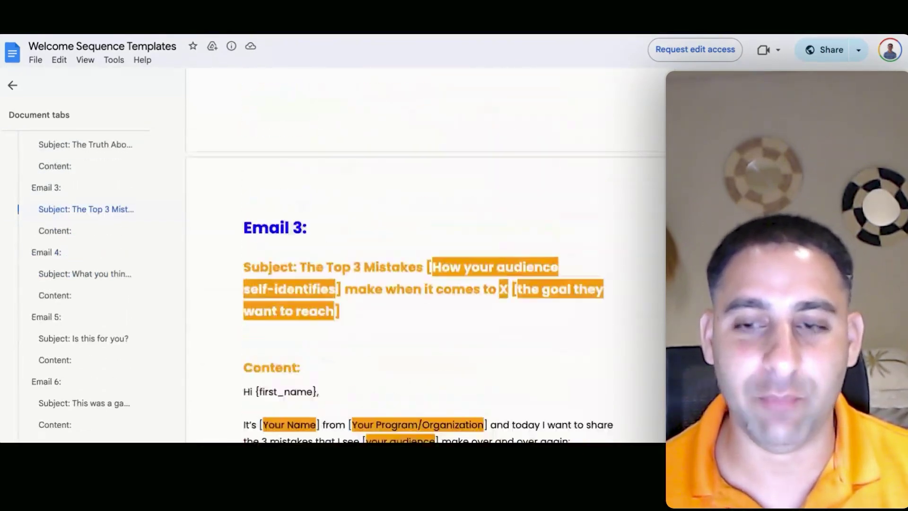